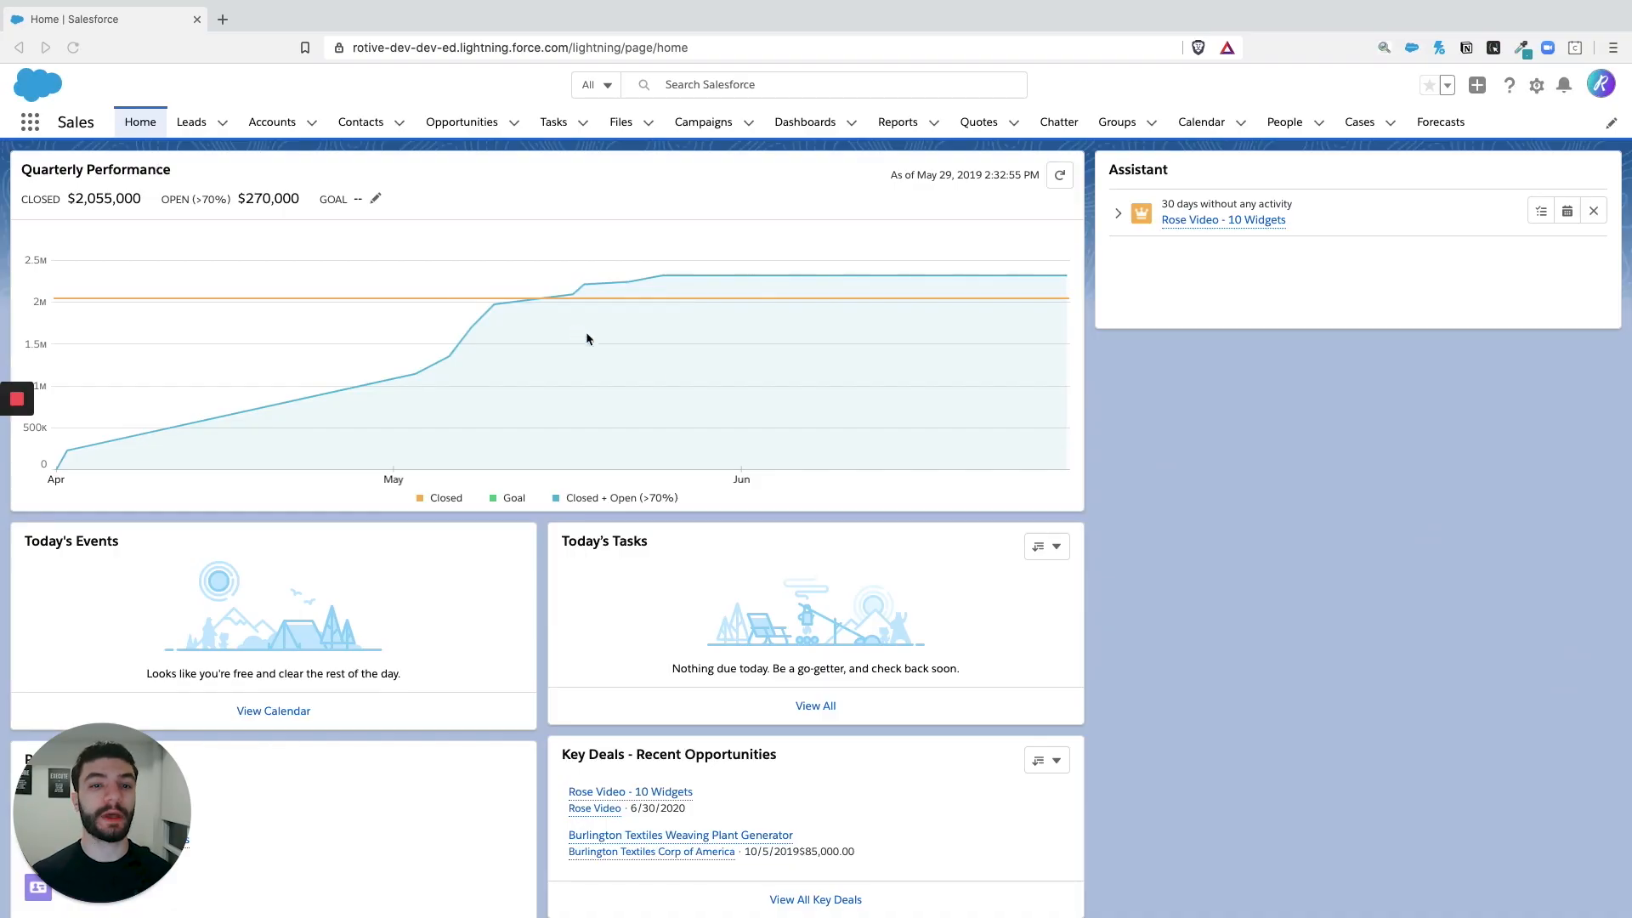
Step: Open Salesforce Setup and find the Data Import Wizard by searching for "import"
left_click(1207, 522)
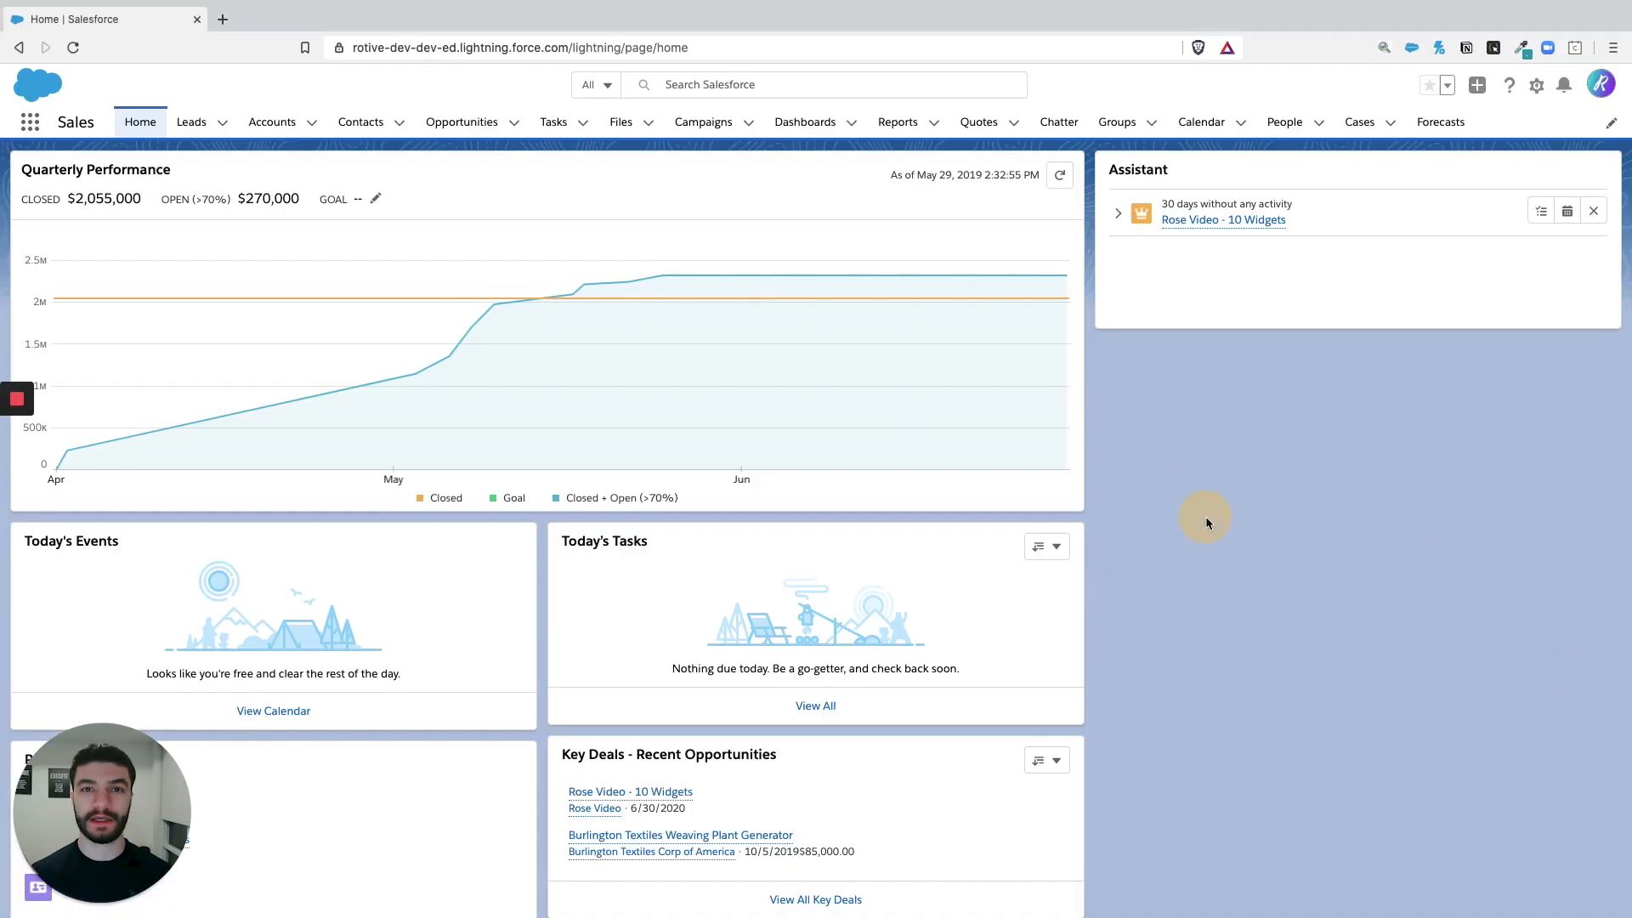
left_click(1534, 86)
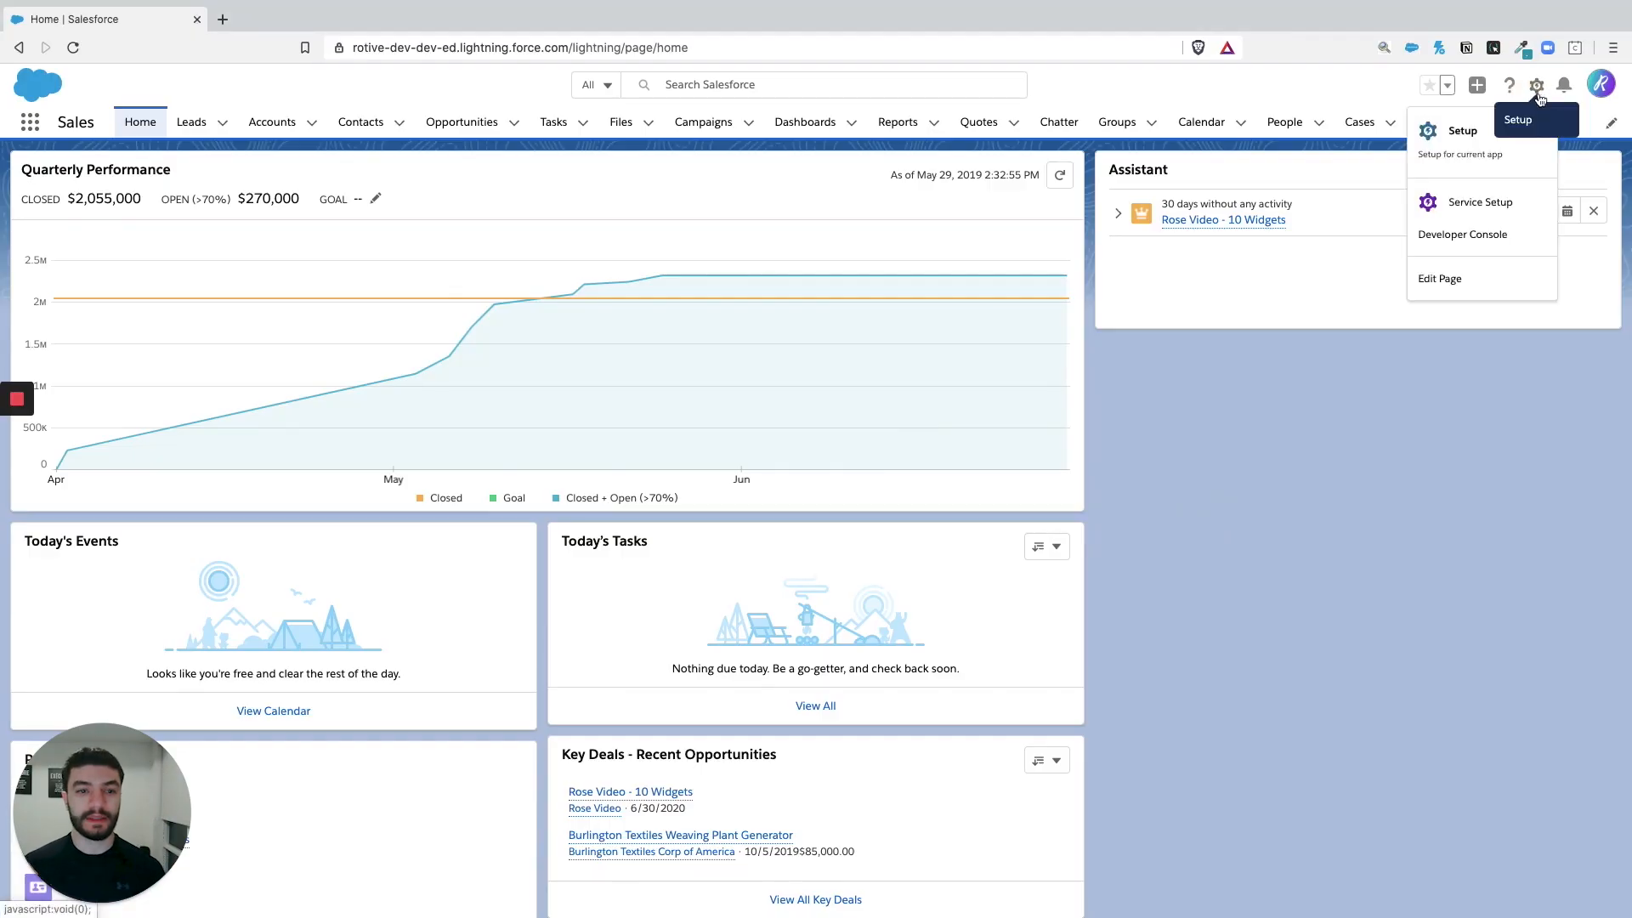
left_click(1470, 138)
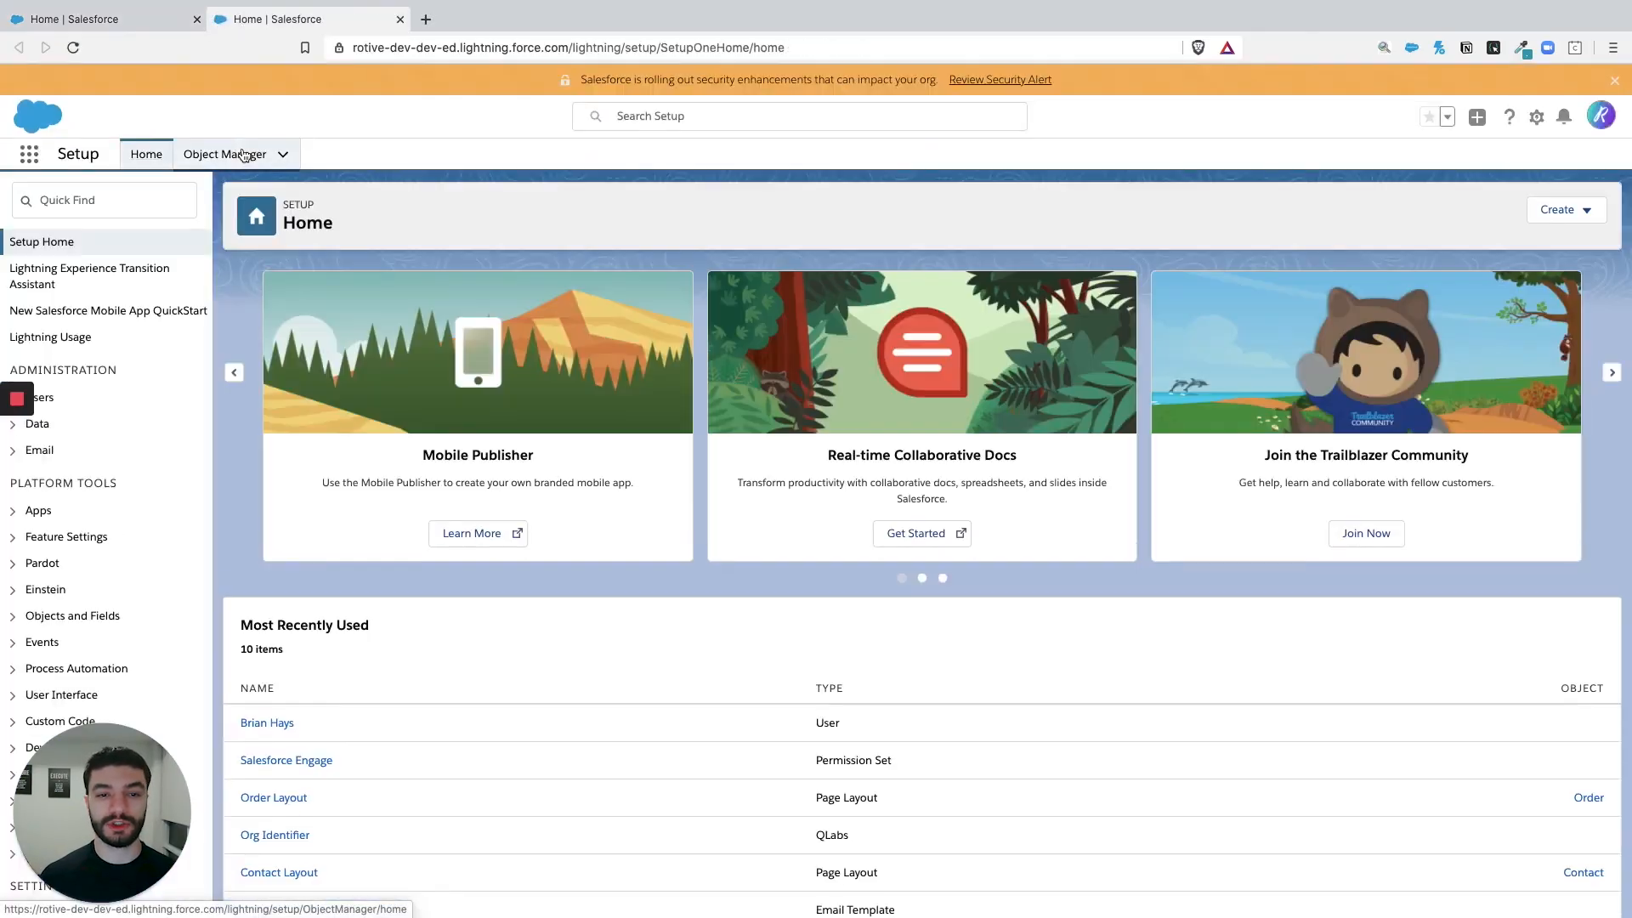
left_click(102, 200)
type("import")
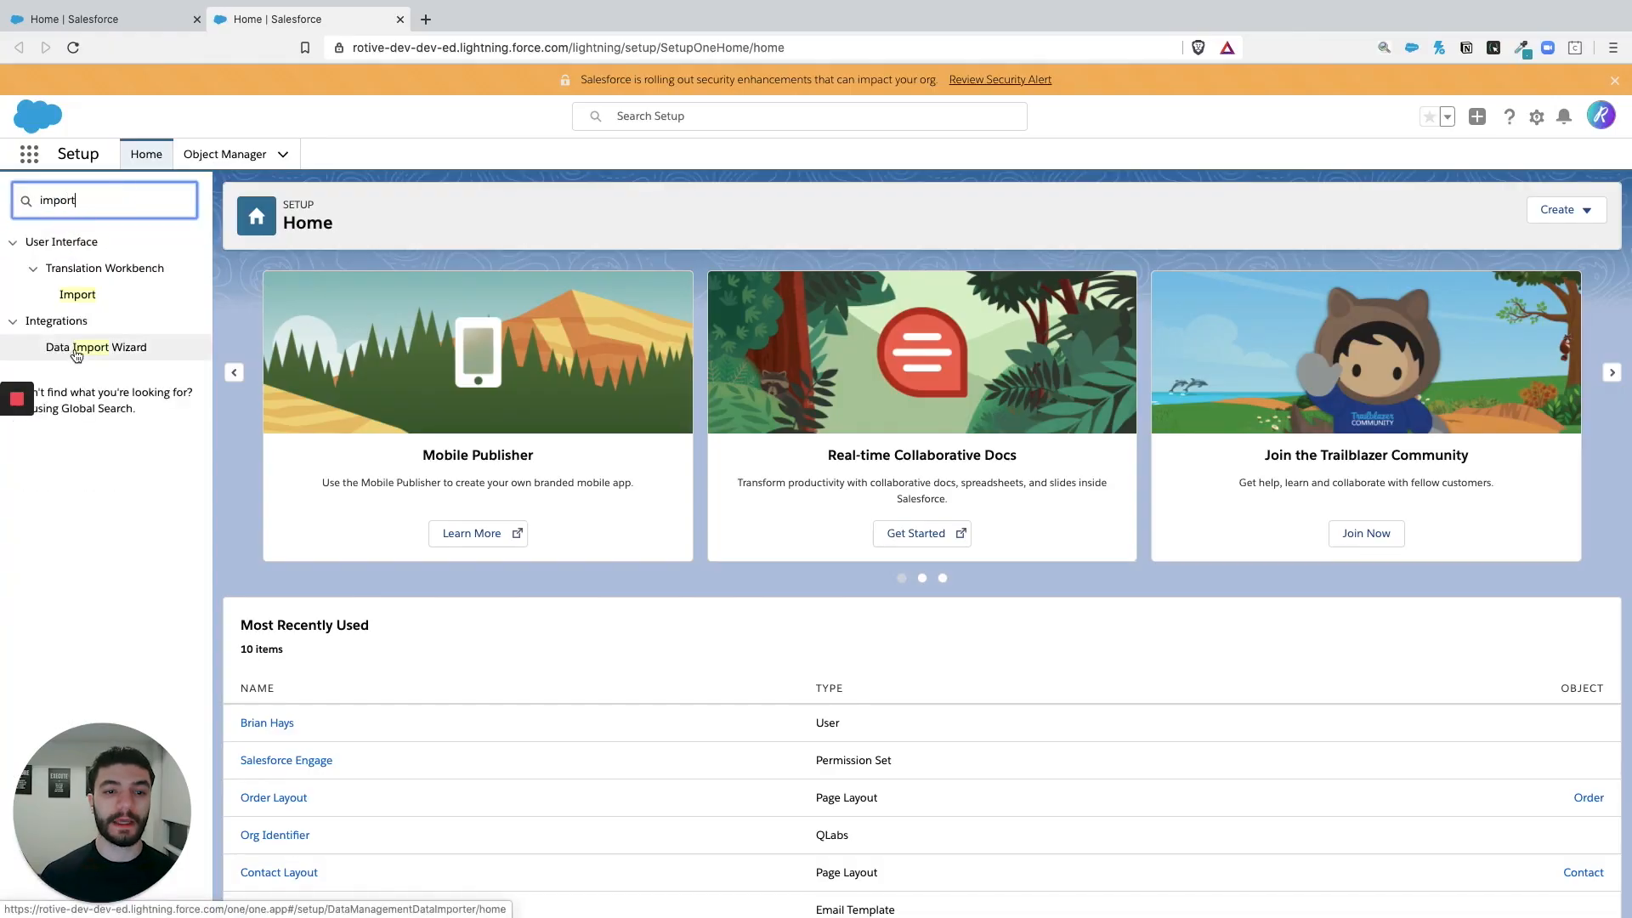
left_click(118, 353)
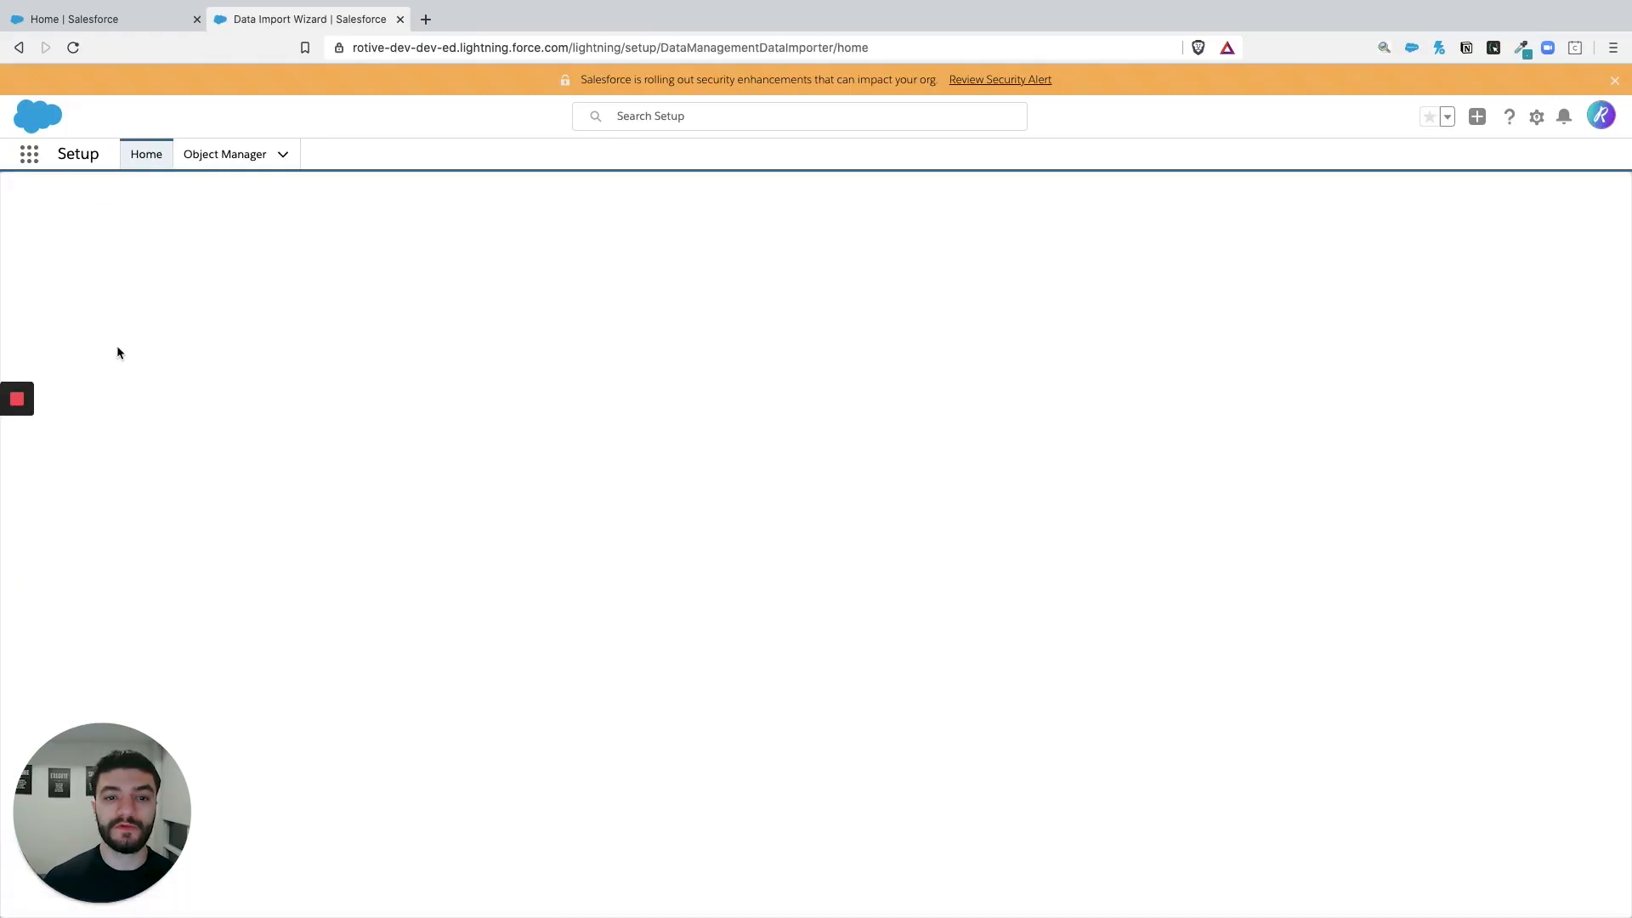
Step: Launch the Data Import Wizard and choose to add new records for the Leads standard object
scroll(908, 489, "down", 2)
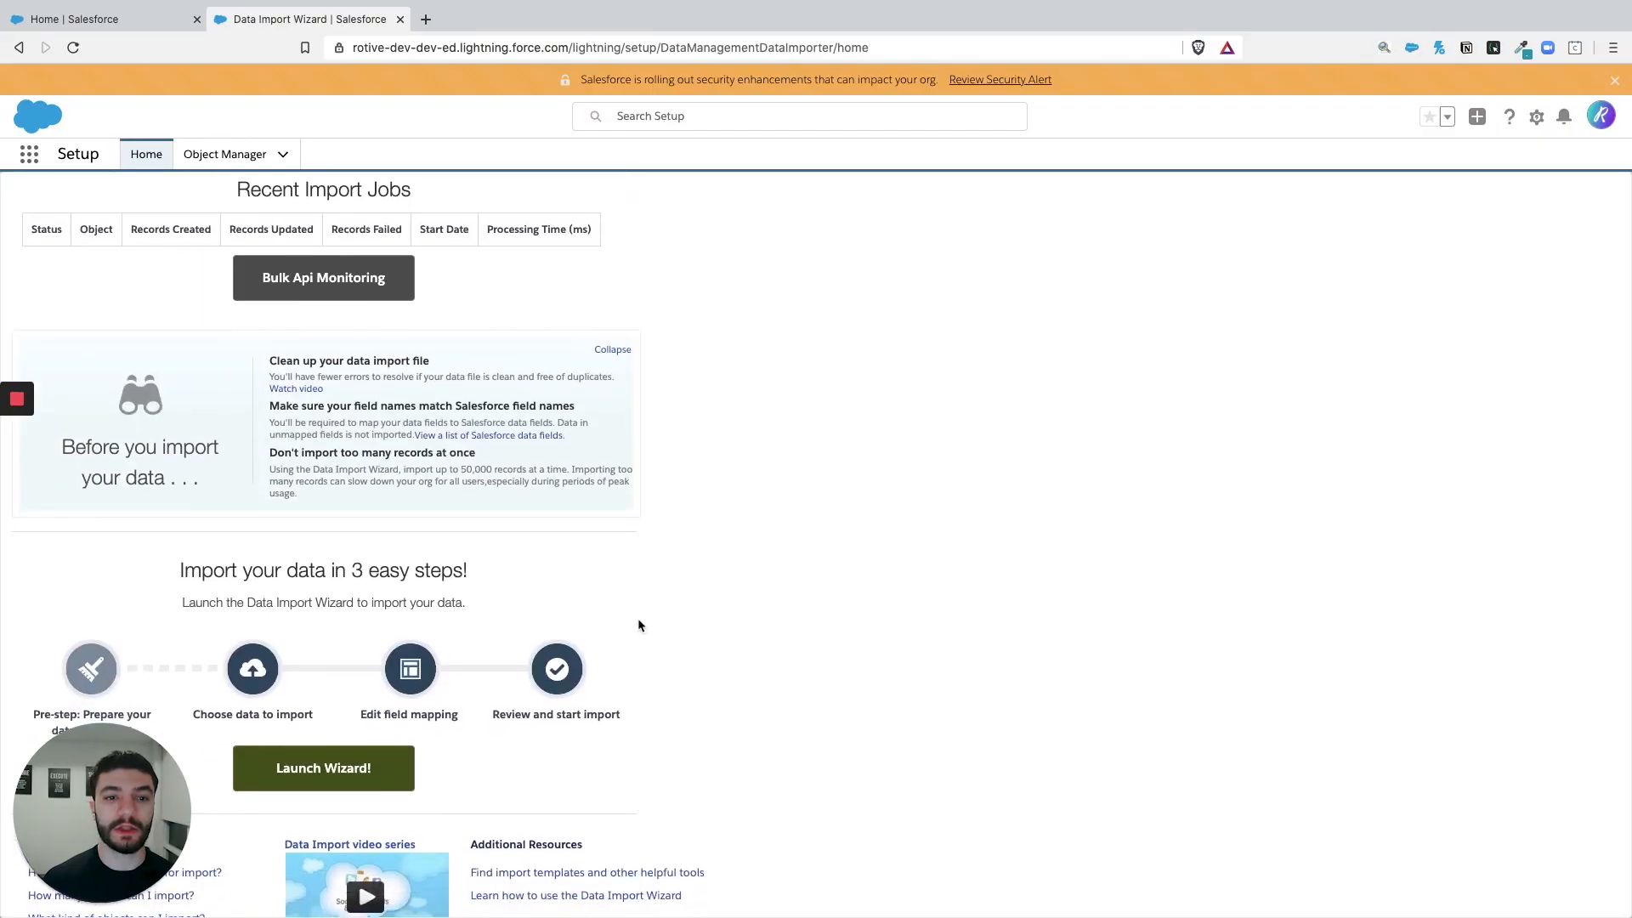
scroll(638, 624, "down", 2)
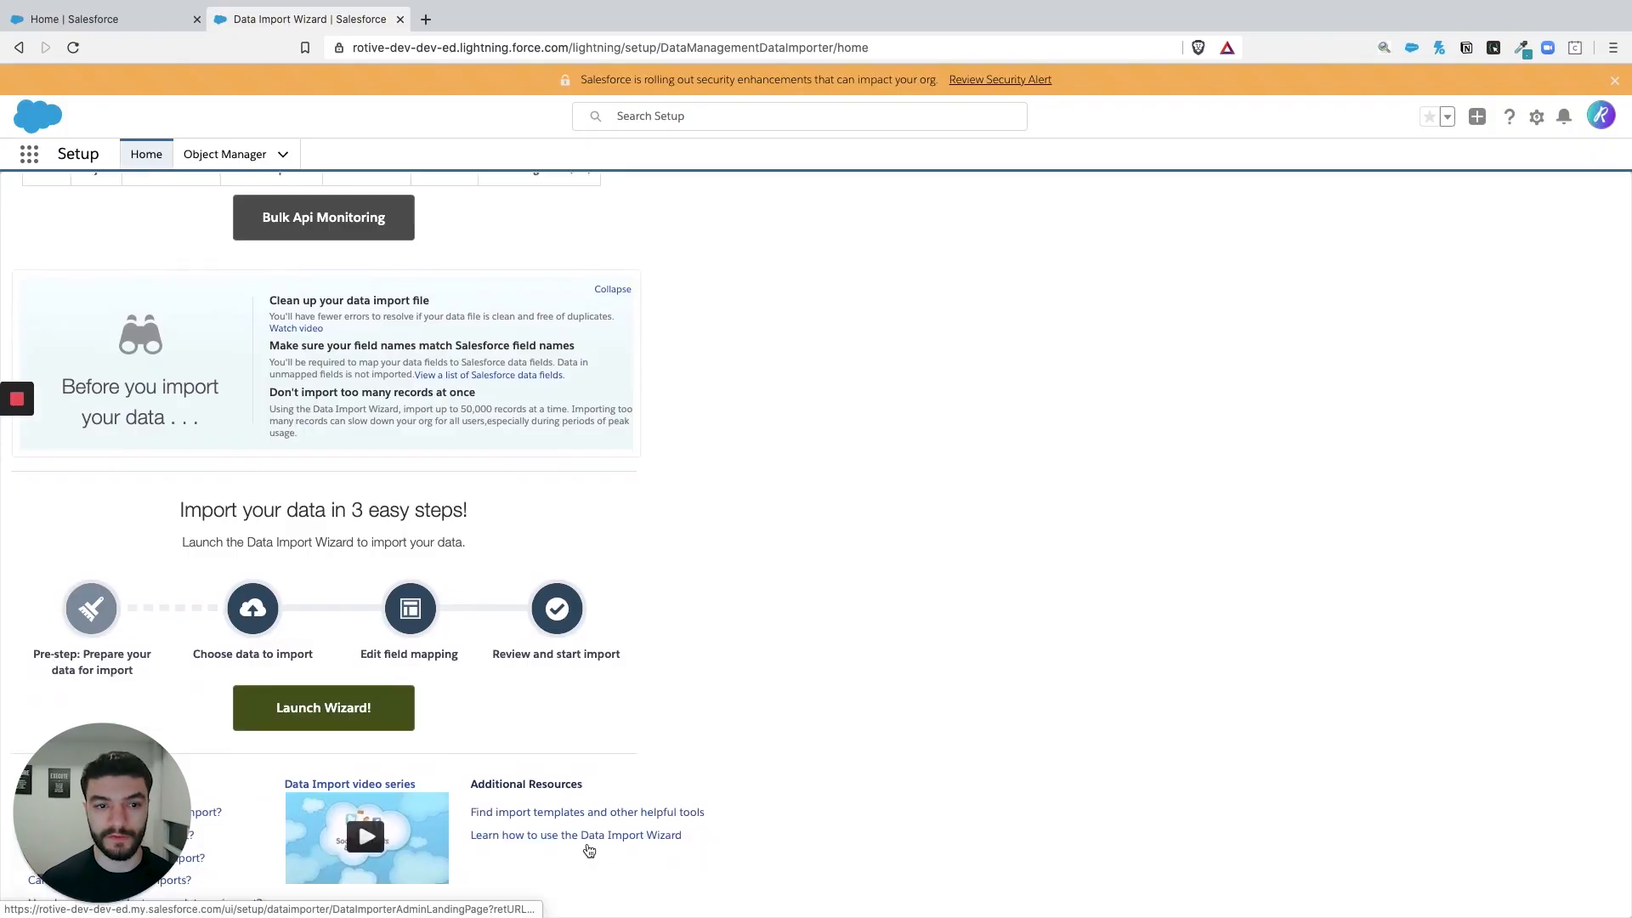
left_click(334, 714)
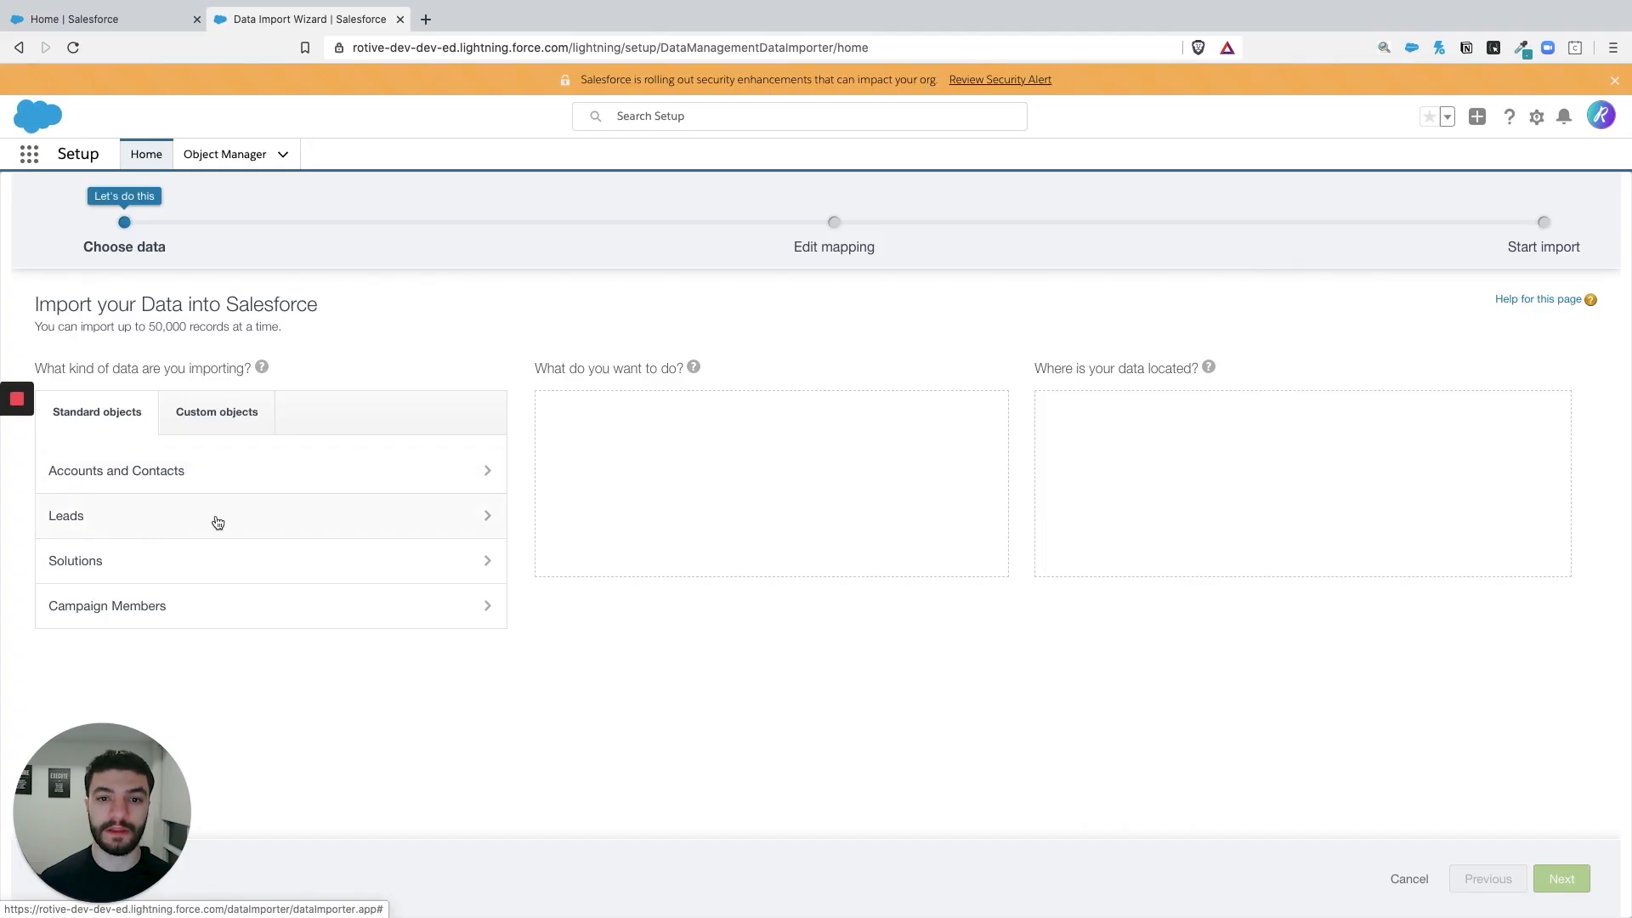
left_click(397, 522)
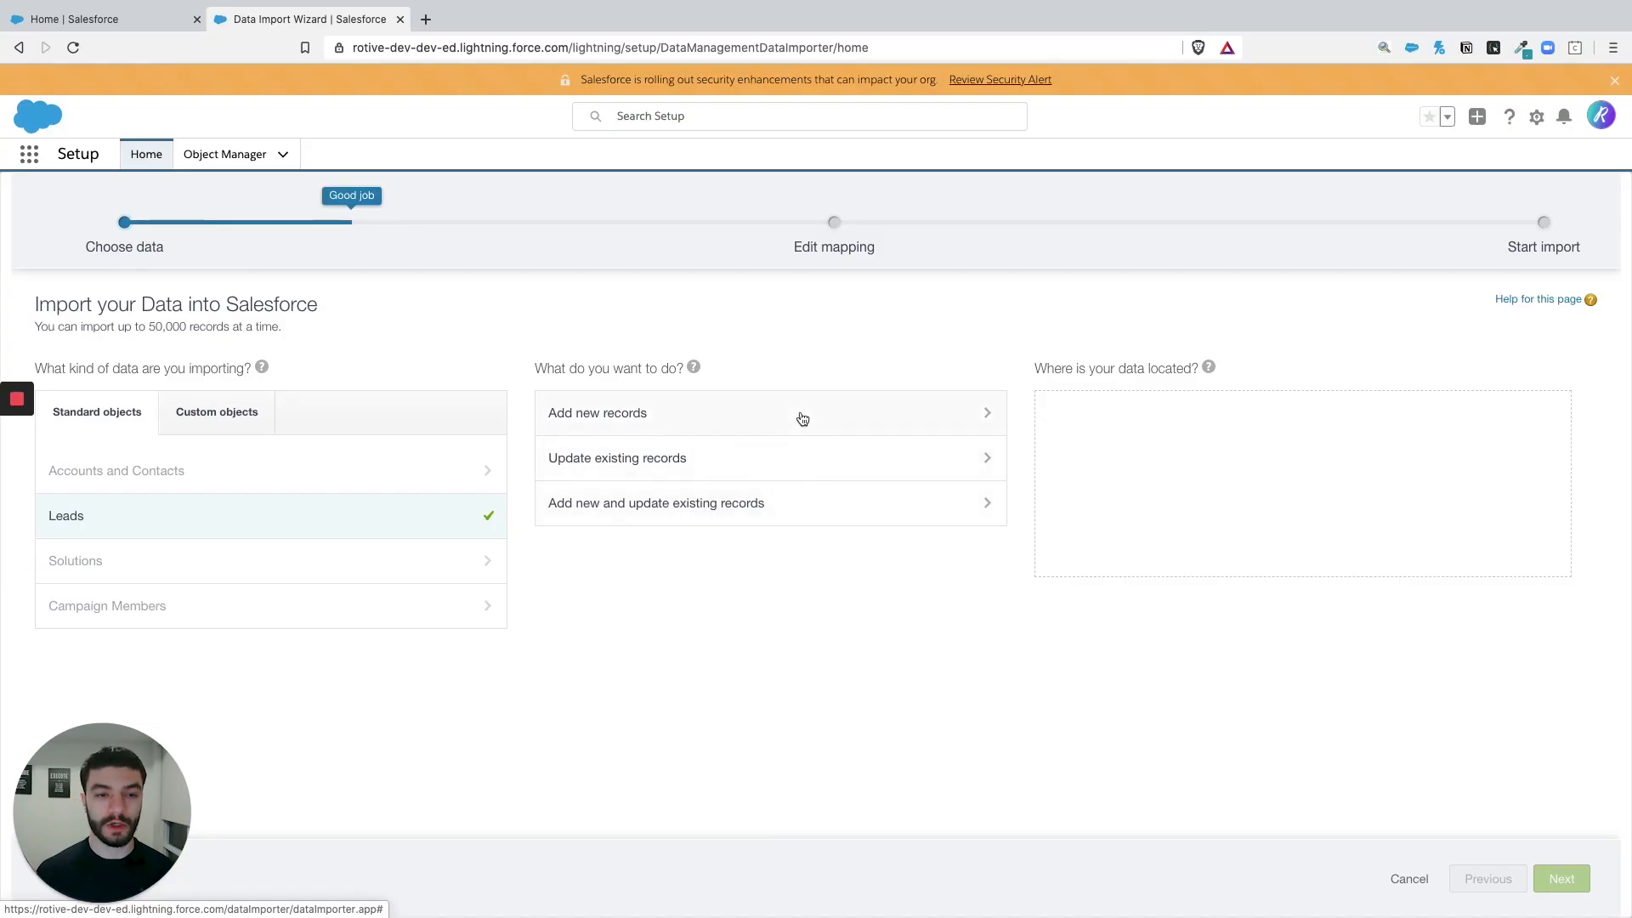
left_click(705, 414)
scroll(822, 459, "down", 1)
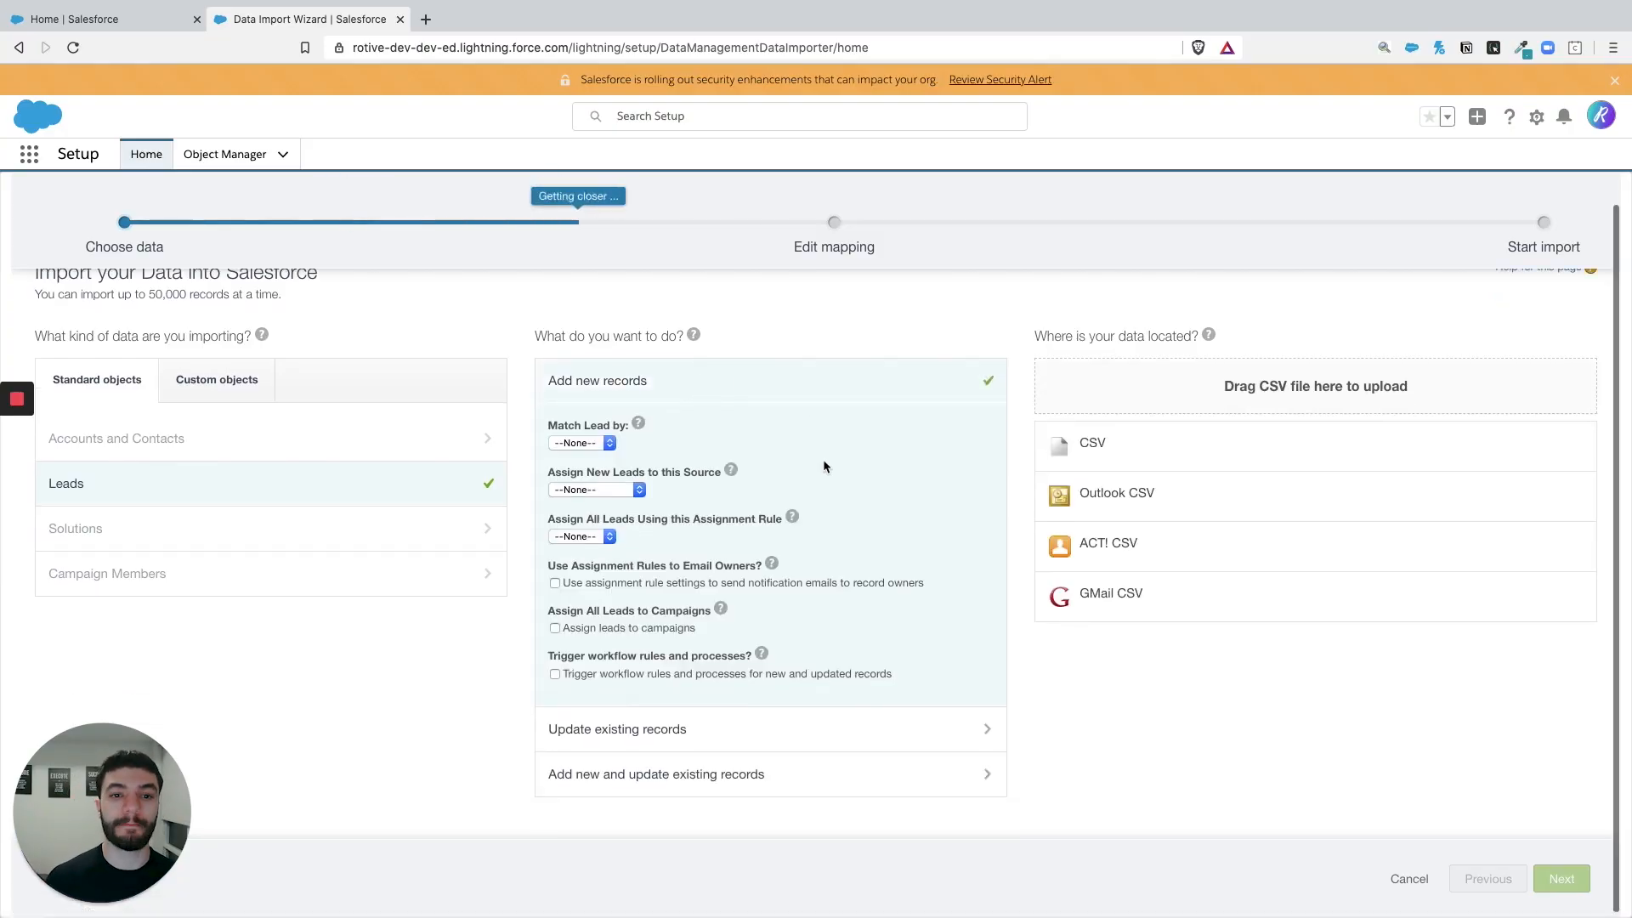
Step: Set the lead import to match leads by Email and assign new leads to the source Other
left_click(611, 439)
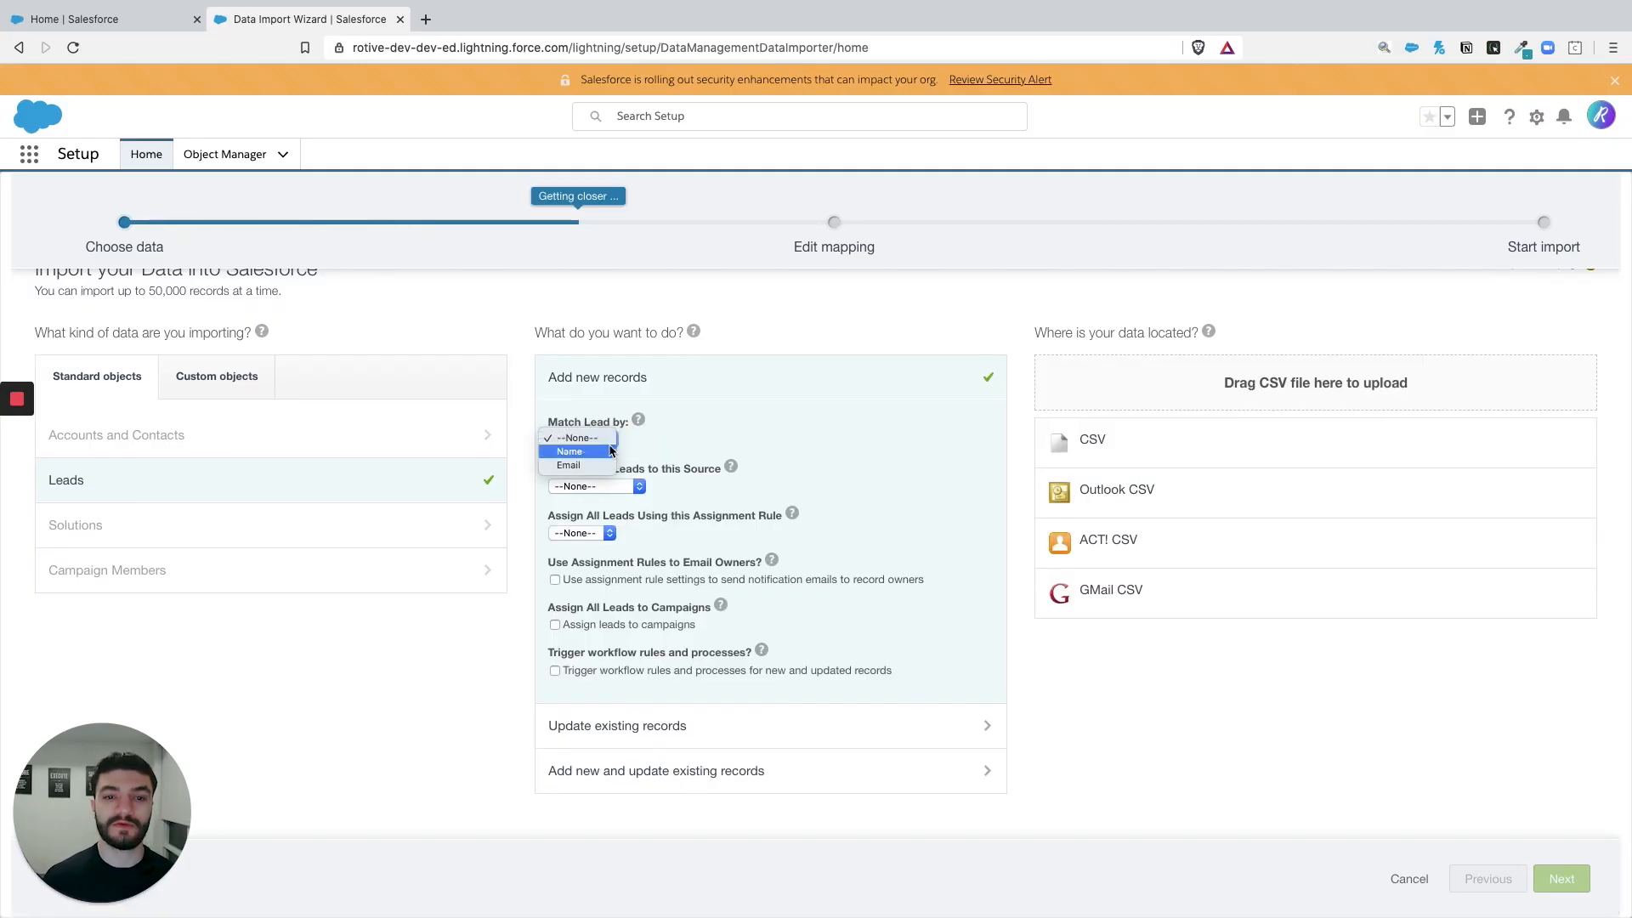
left_click(660, 442)
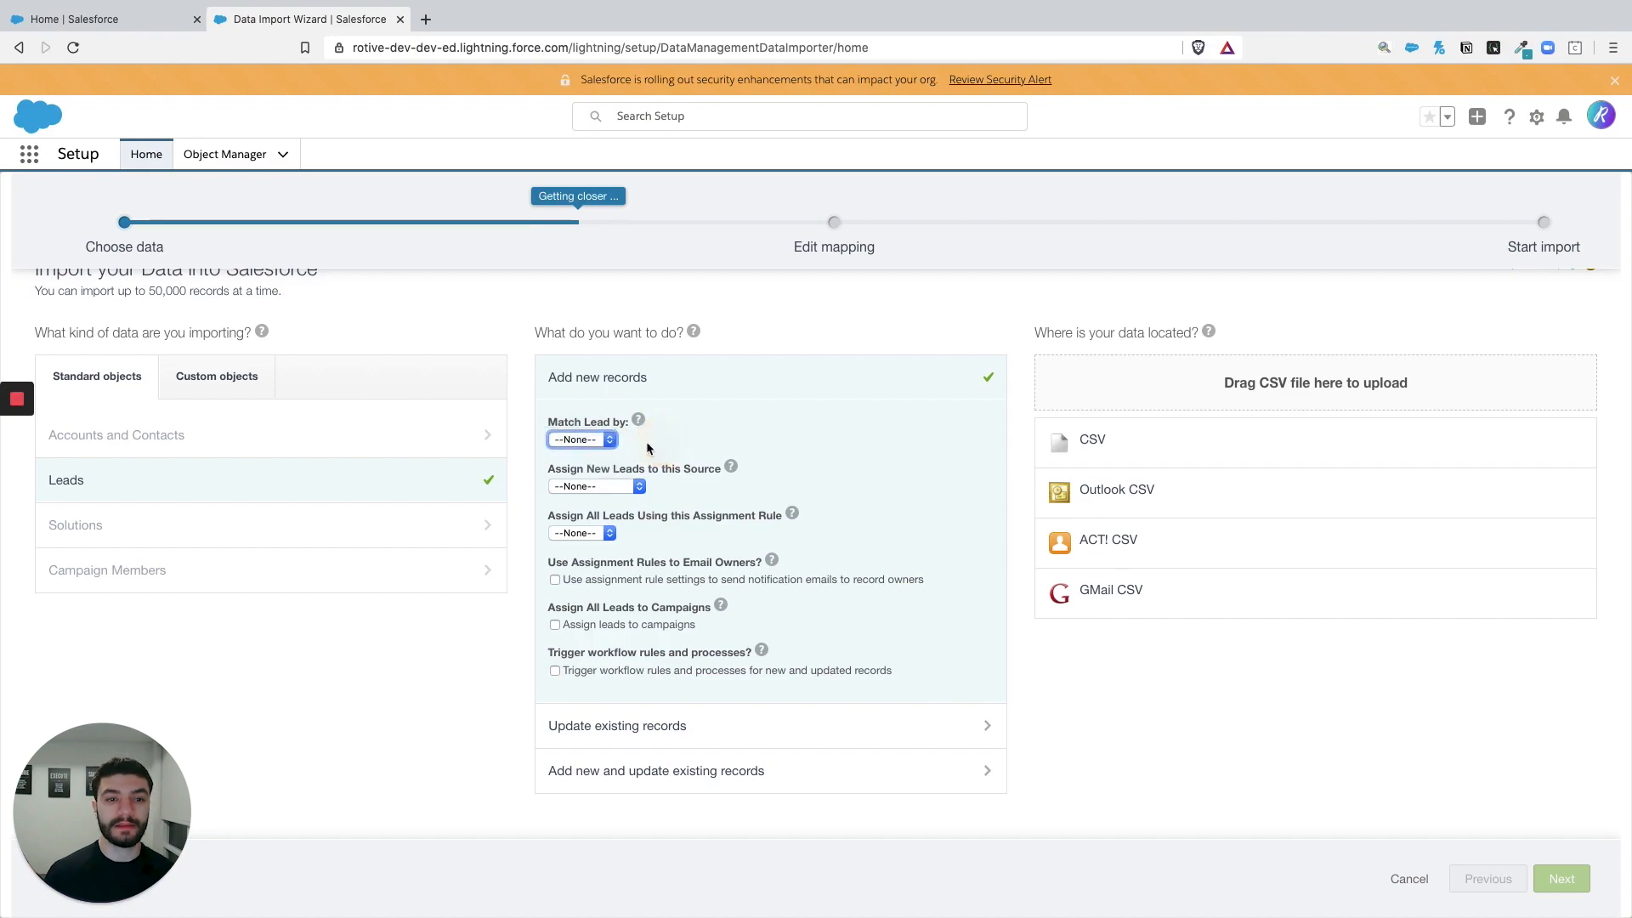
left_click(614, 445)
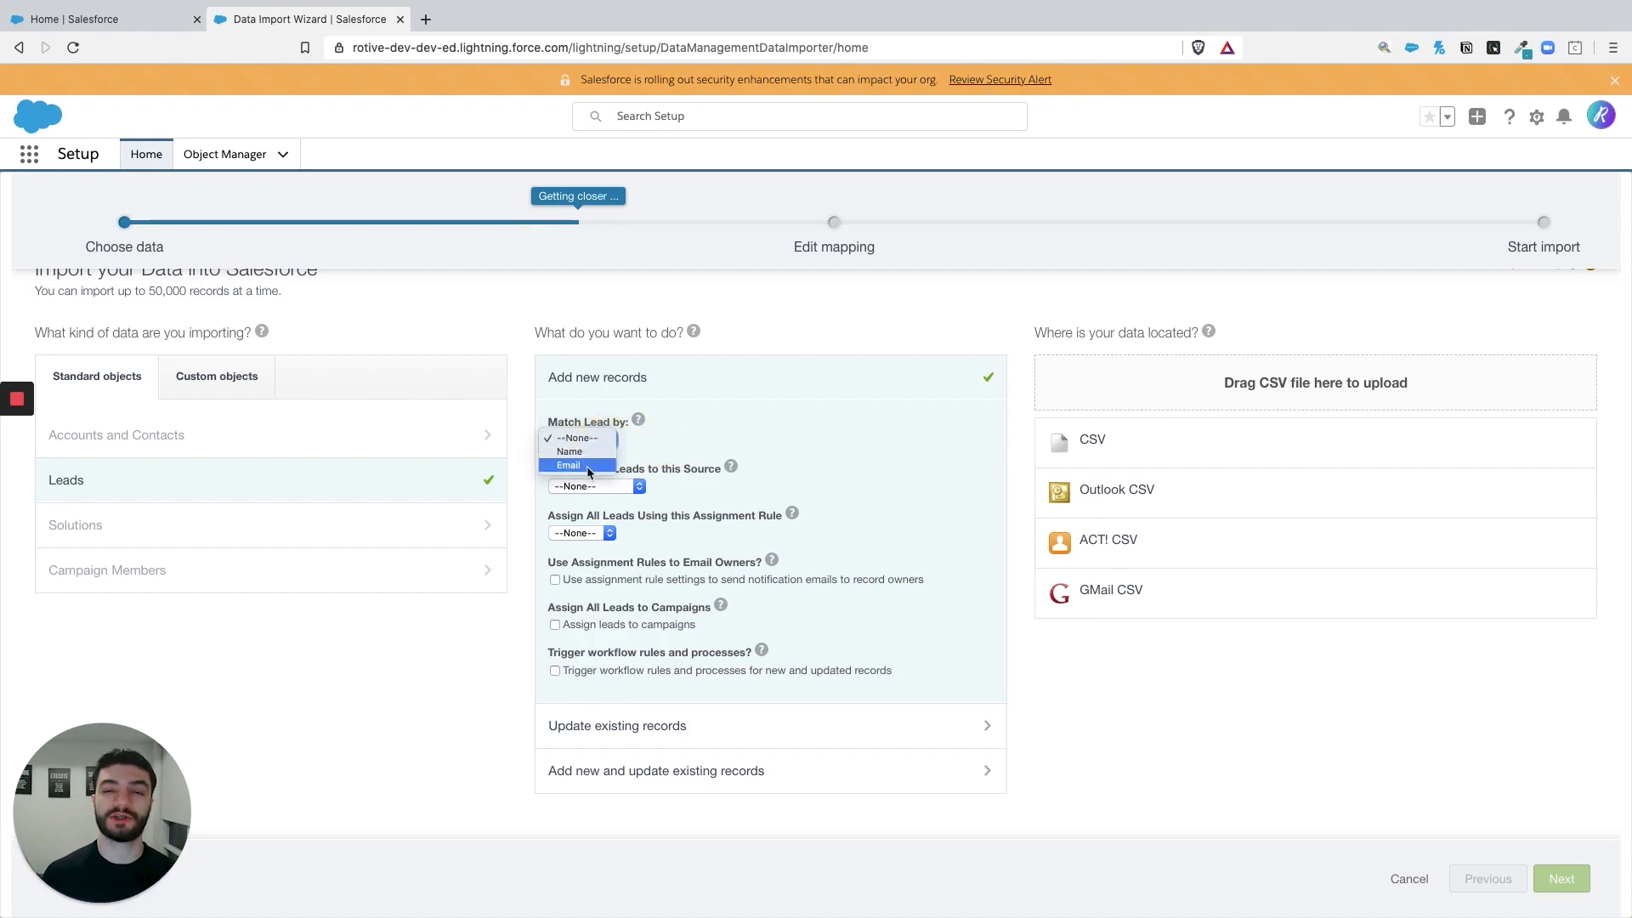
left_click(589, 468)
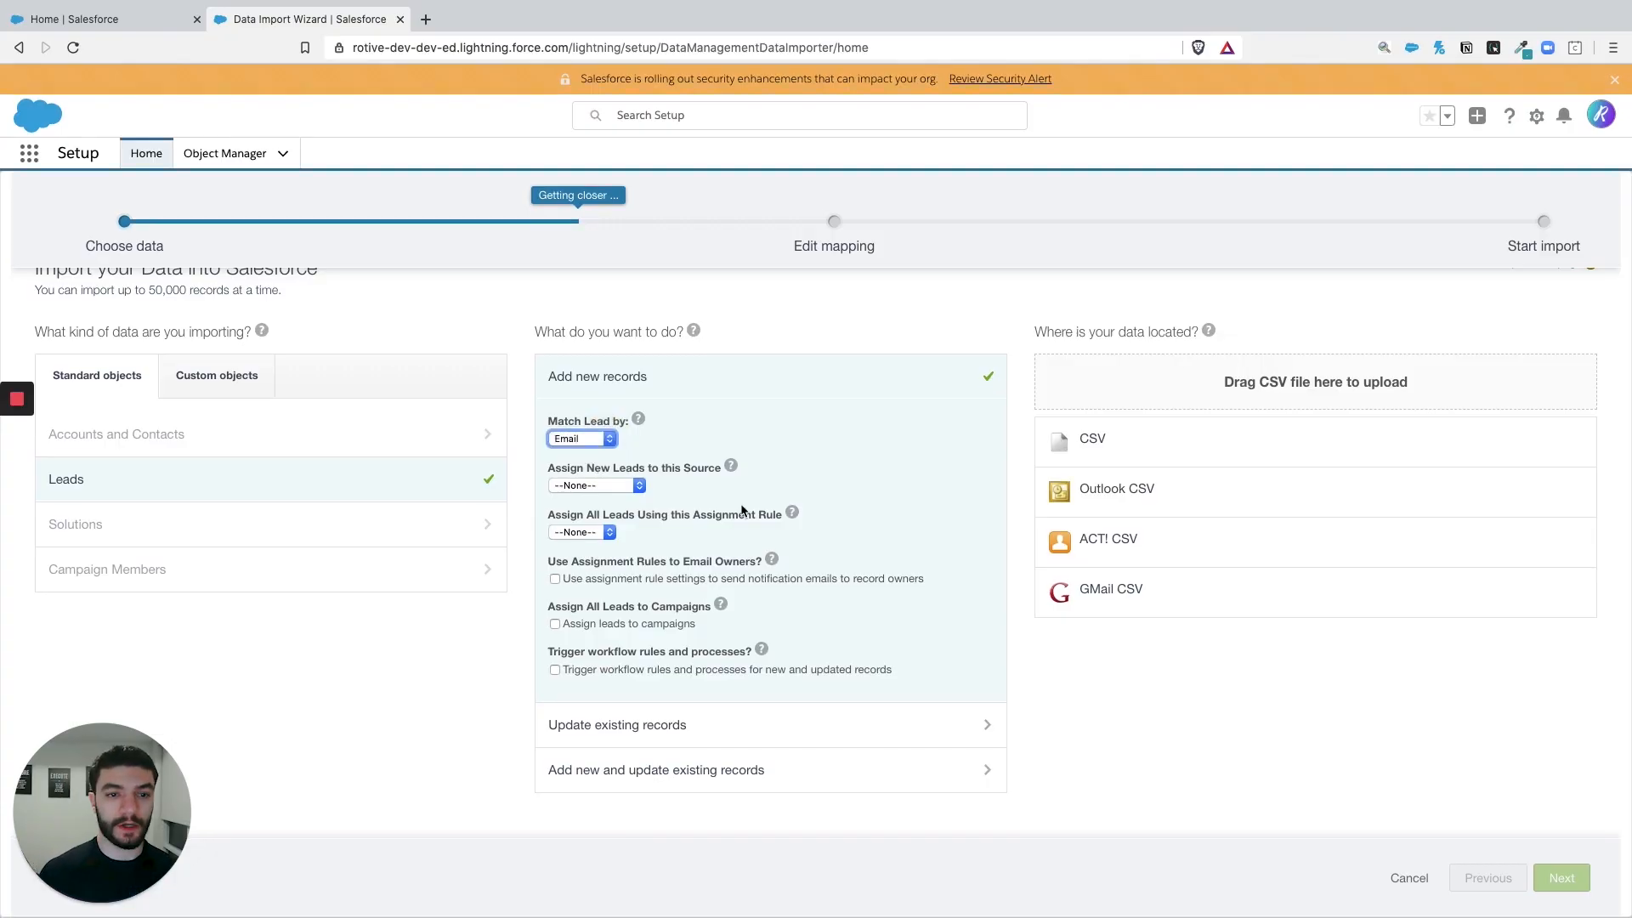
left_click(633, 487)
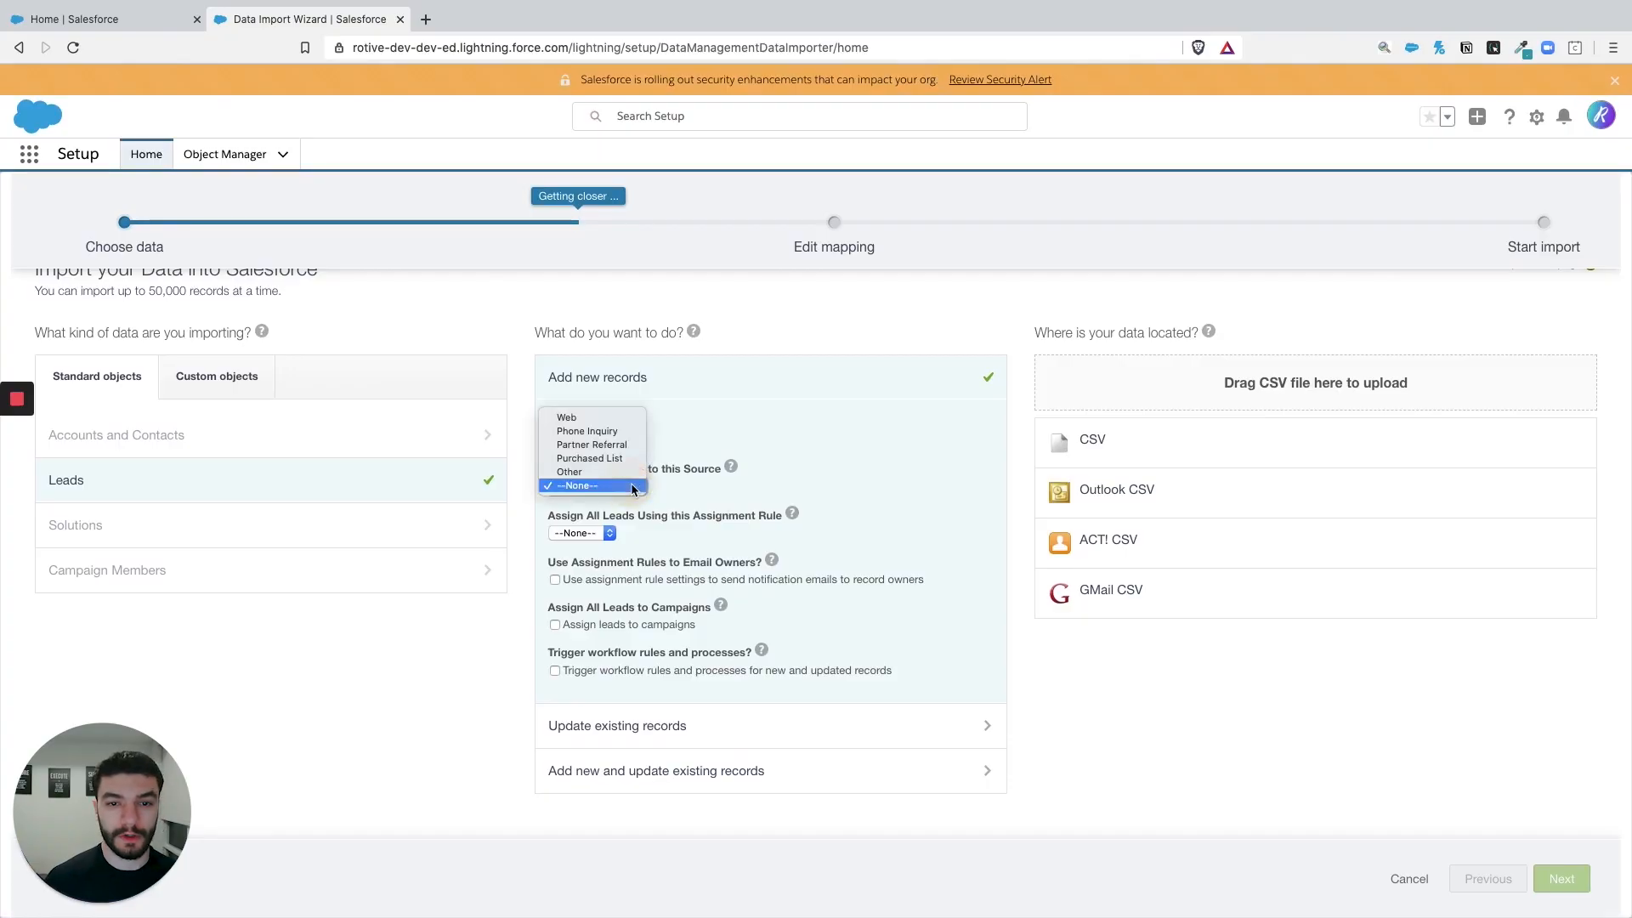
left_click(570, 472)
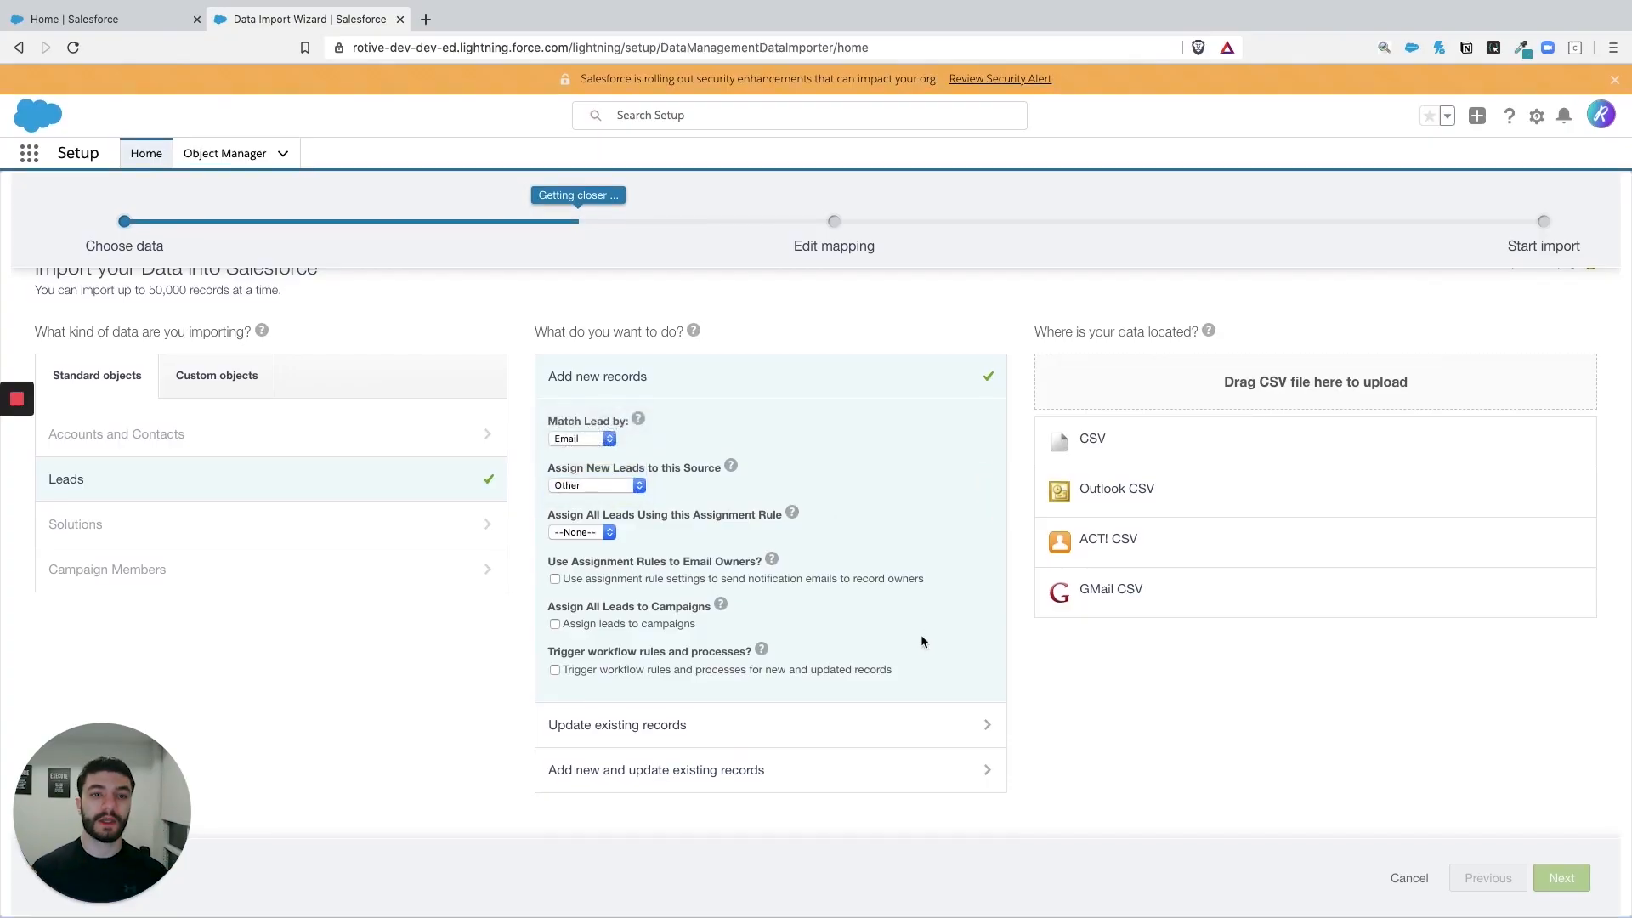
left_click(607, 533)
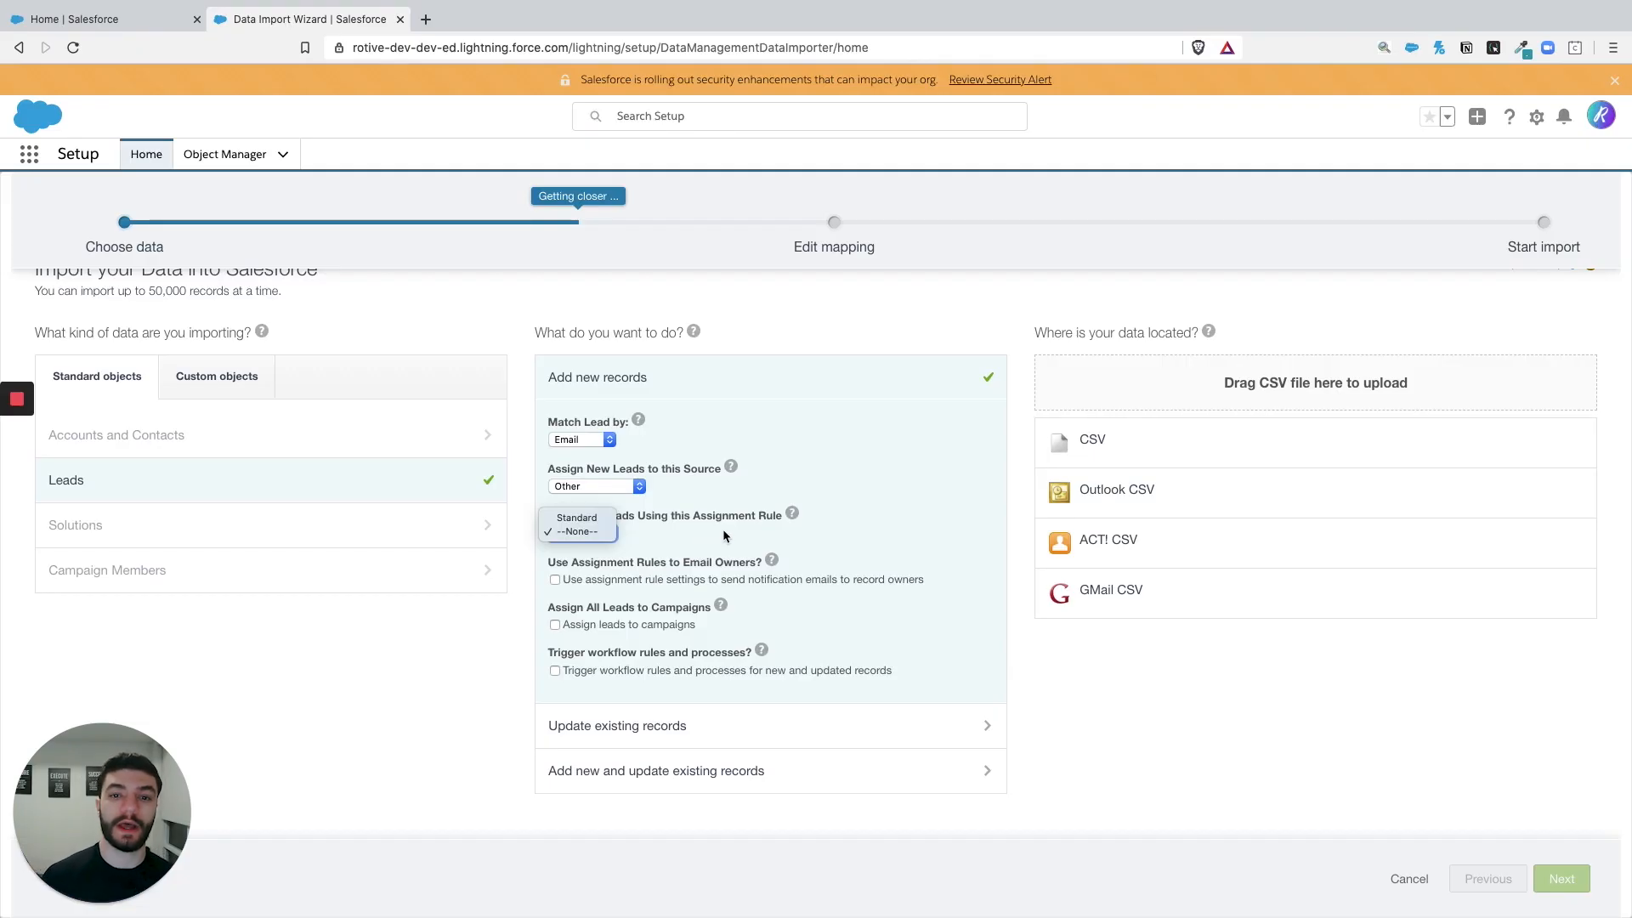
left_click(835, 538)
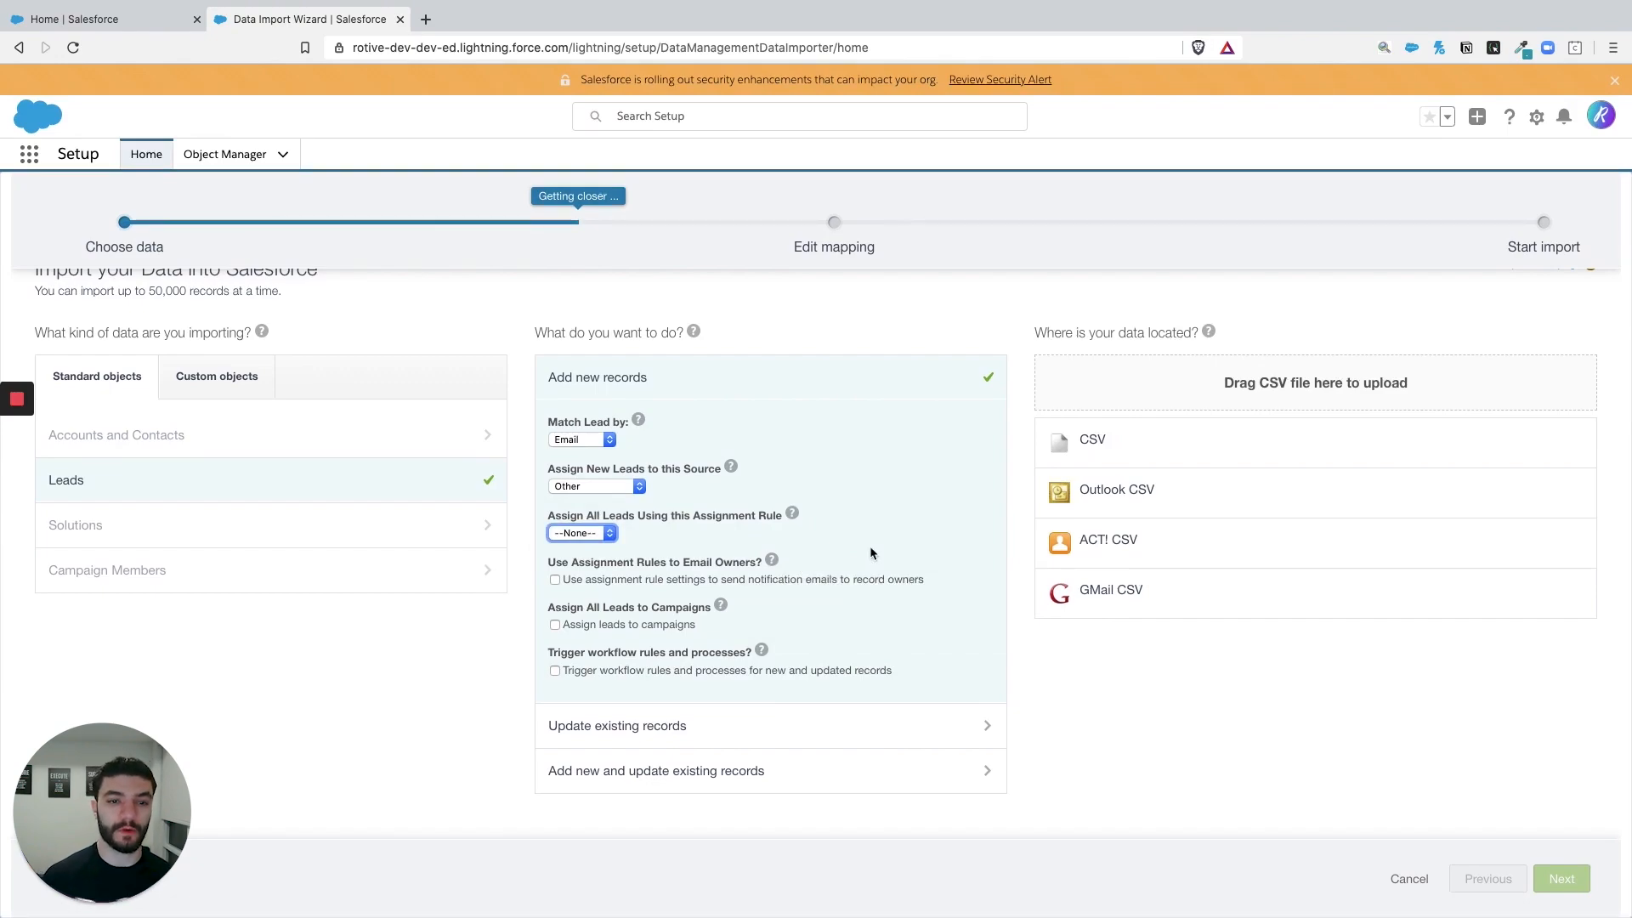
mouse_move(792, 534)
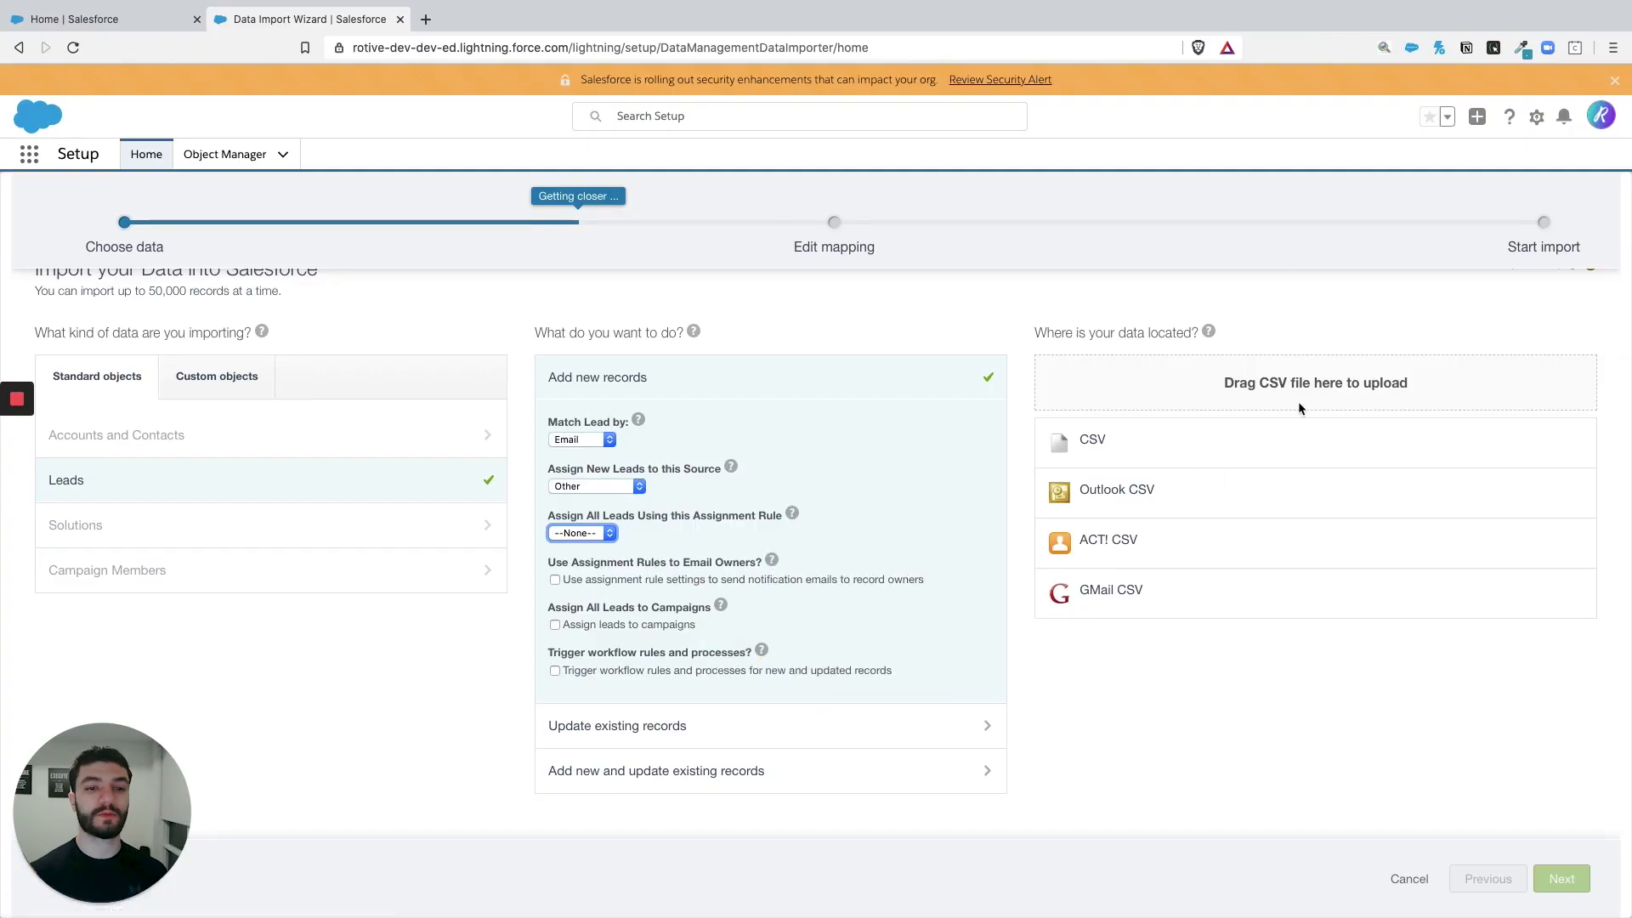
Step: Choose CSV as the data source, load prospects.csv and proceed to the field mapping
left_click(1100, 437)
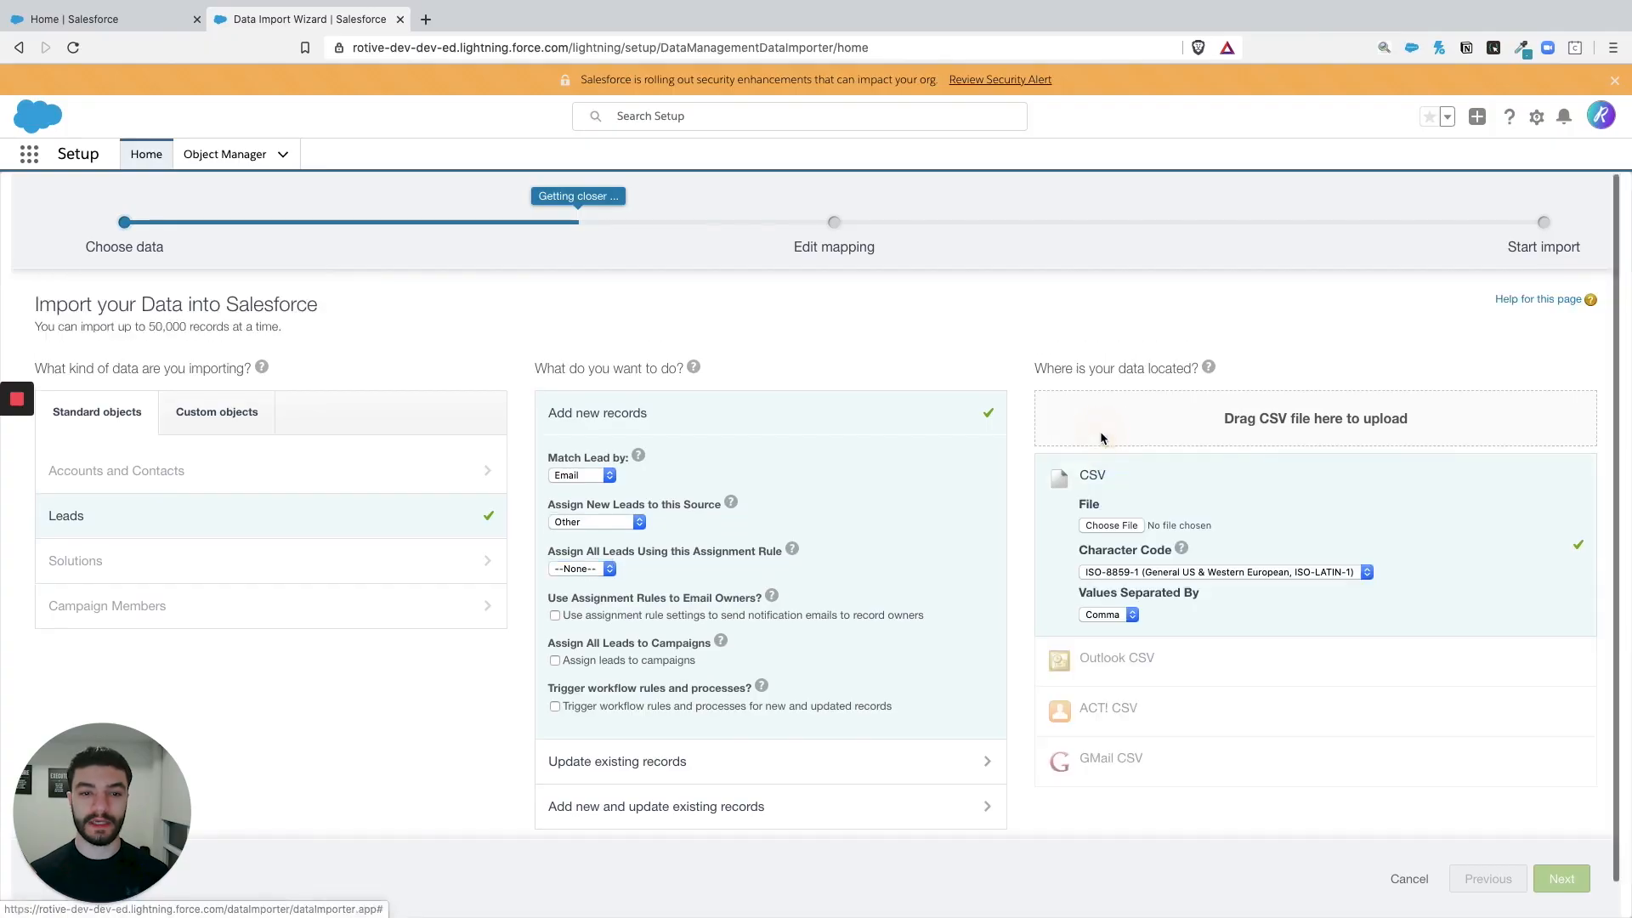
left_click(1111, 525)
double_click(737, 65)
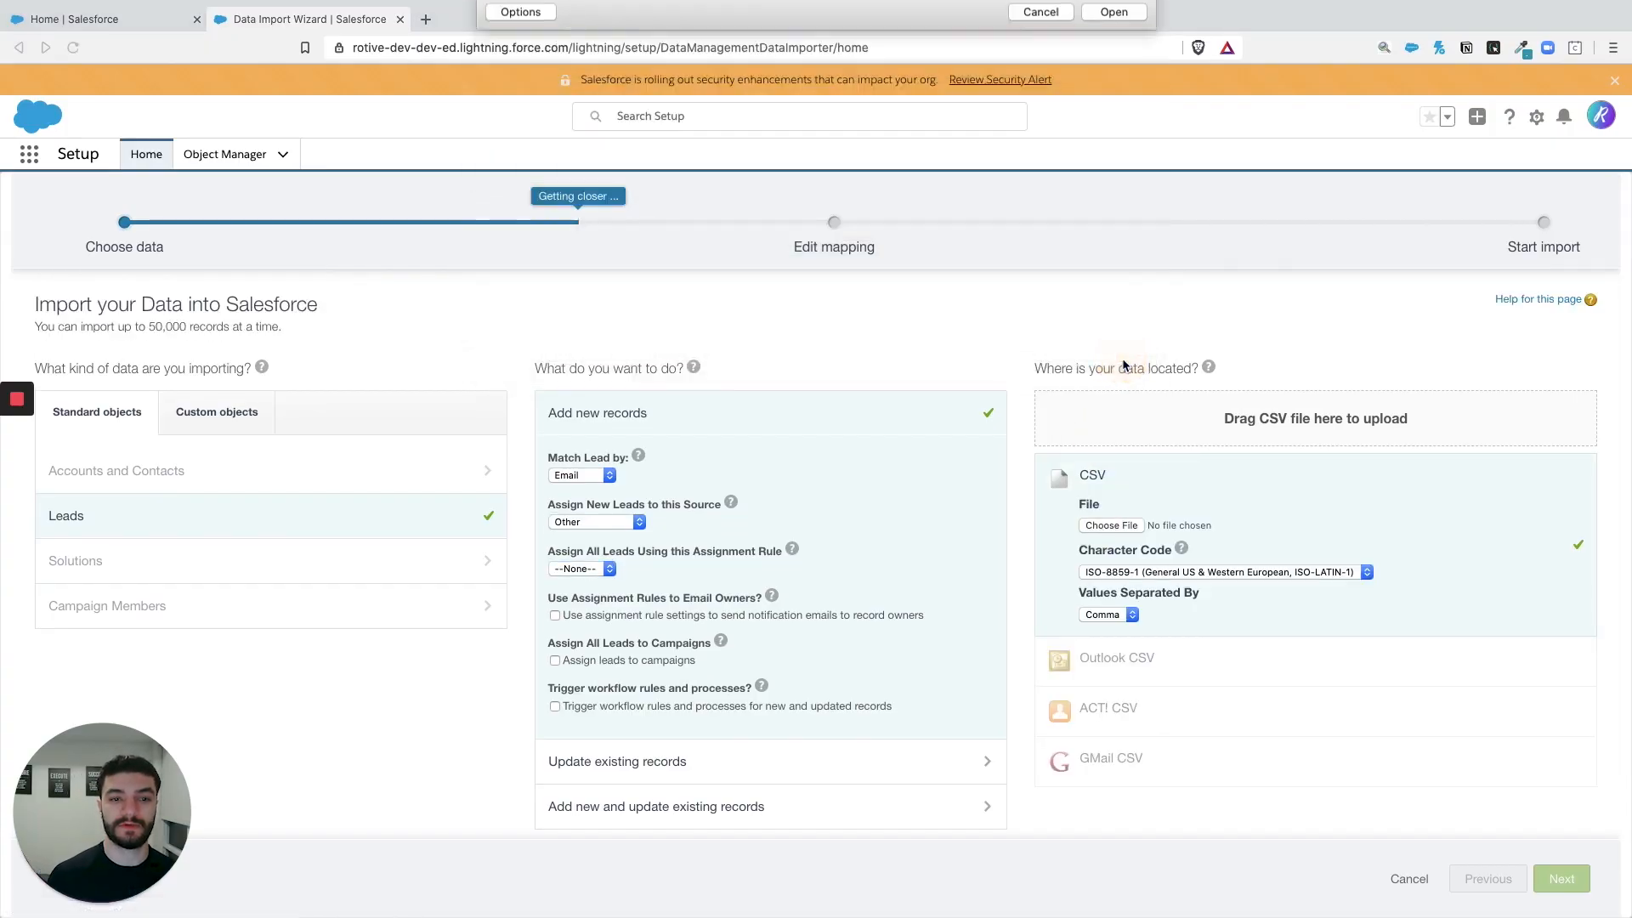
left_click(1569, 885)
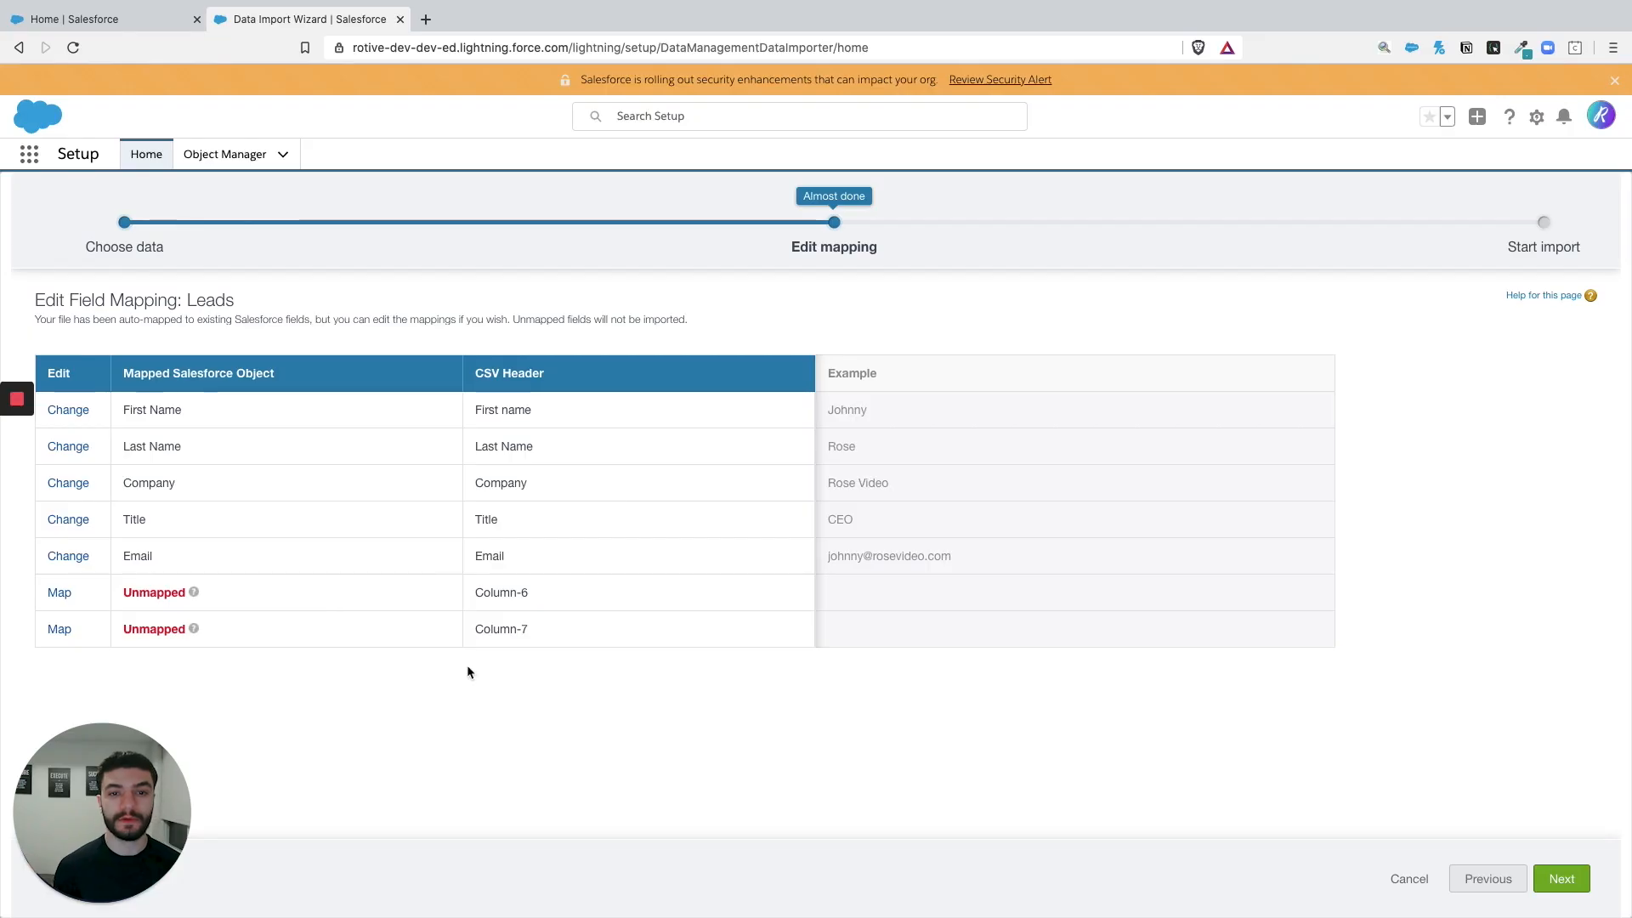
left_click(59, 593)
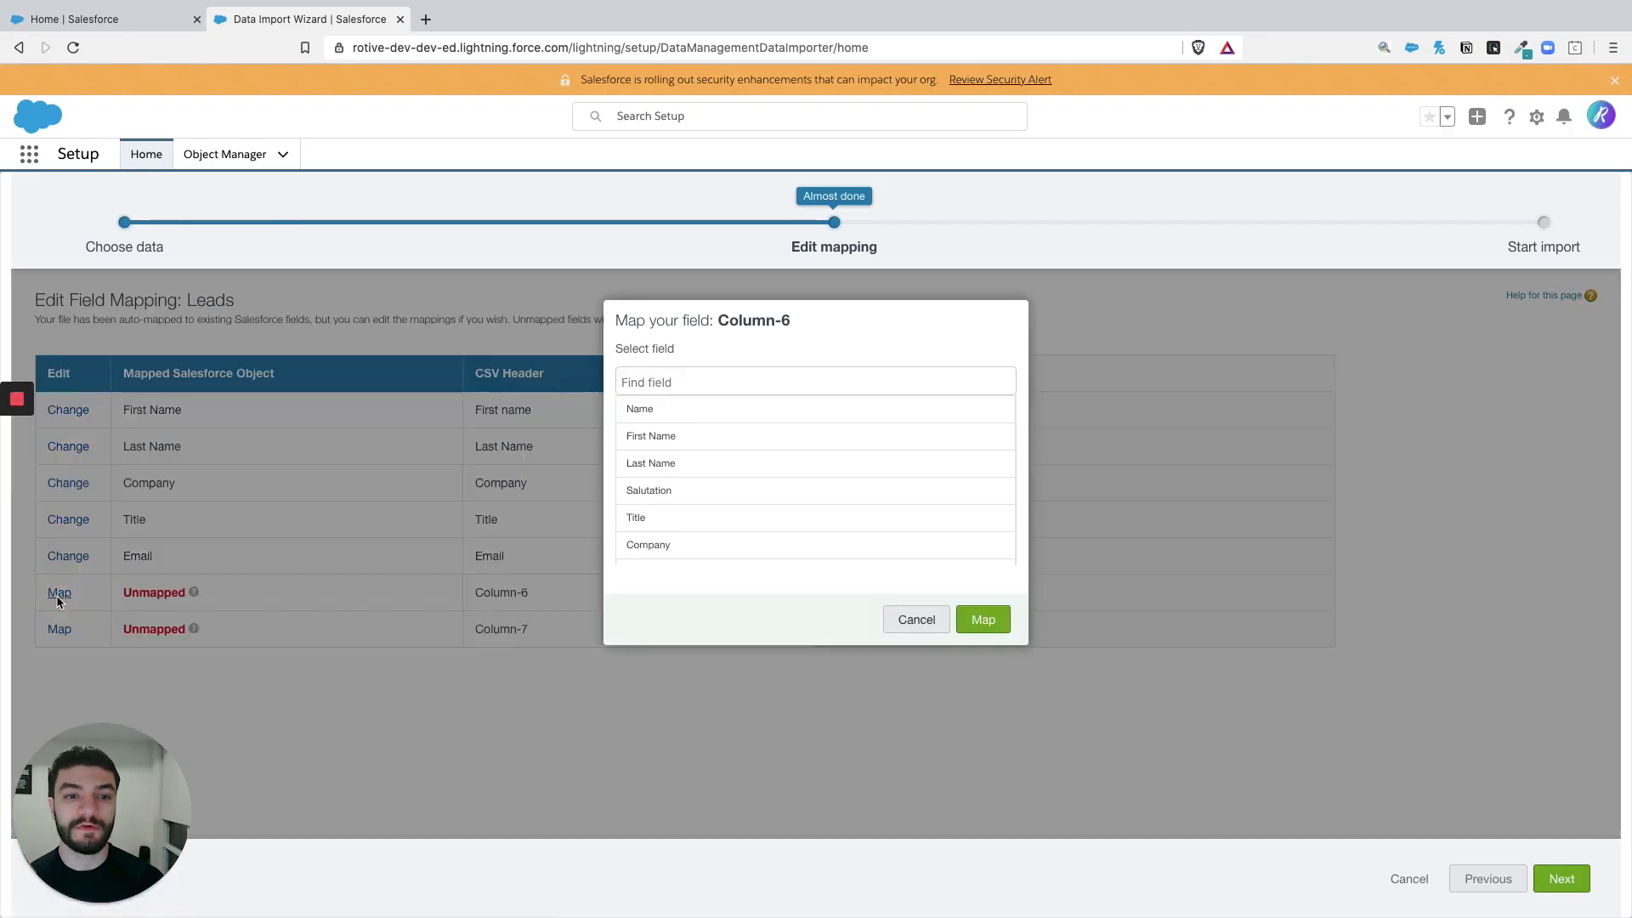
scroll(777, 481, "down", 10)
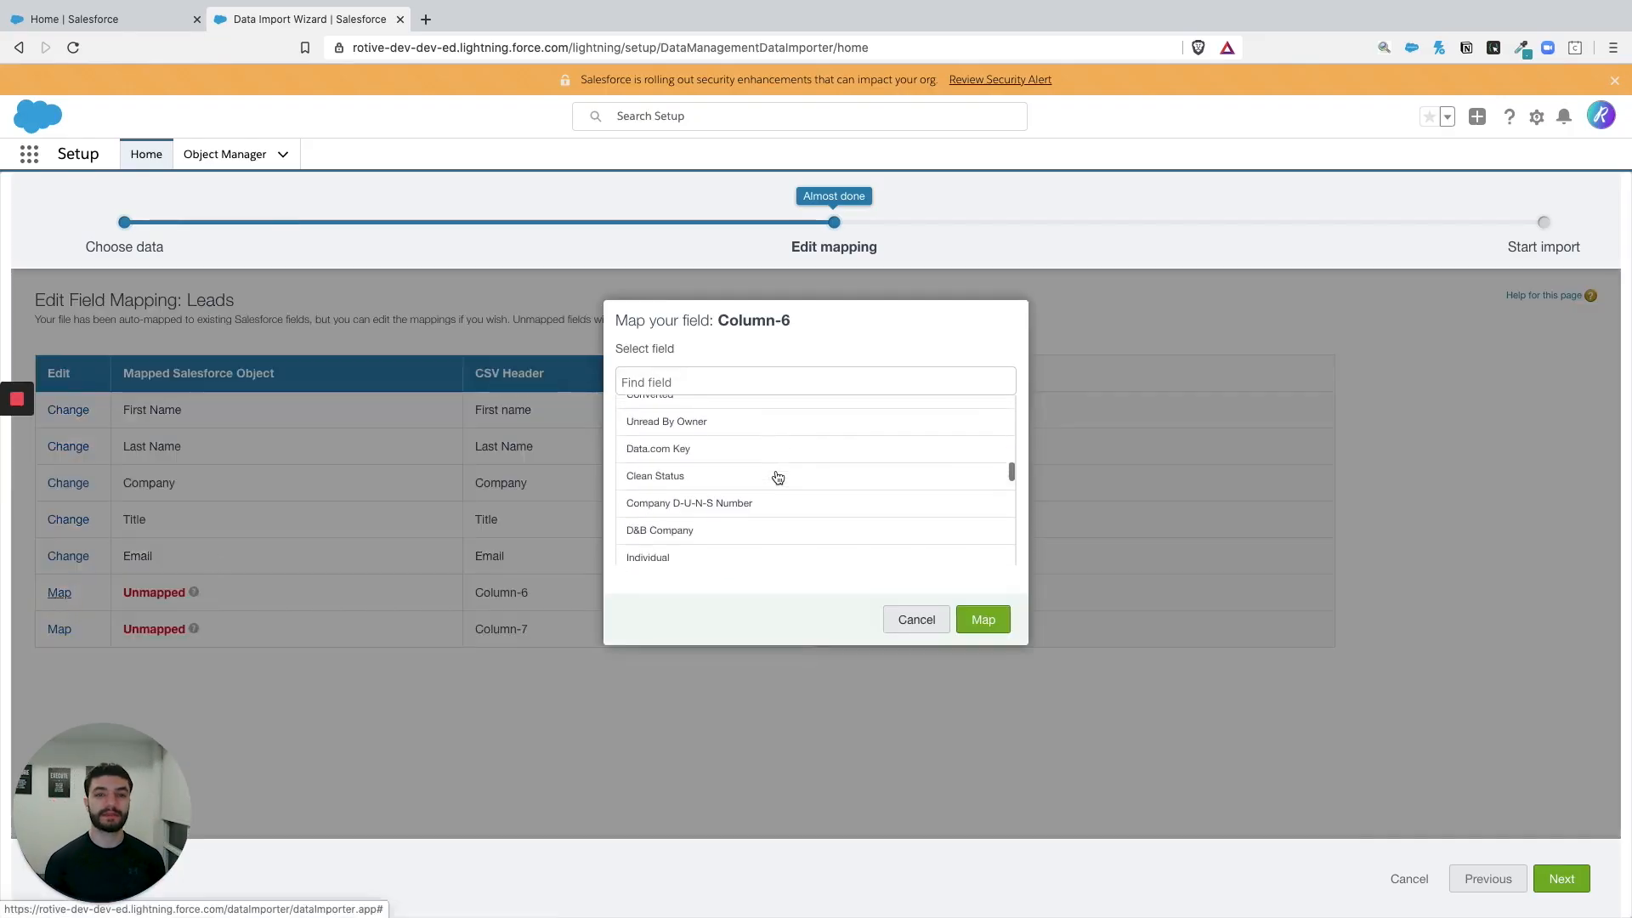
scroll(777, 478, "down", 5)
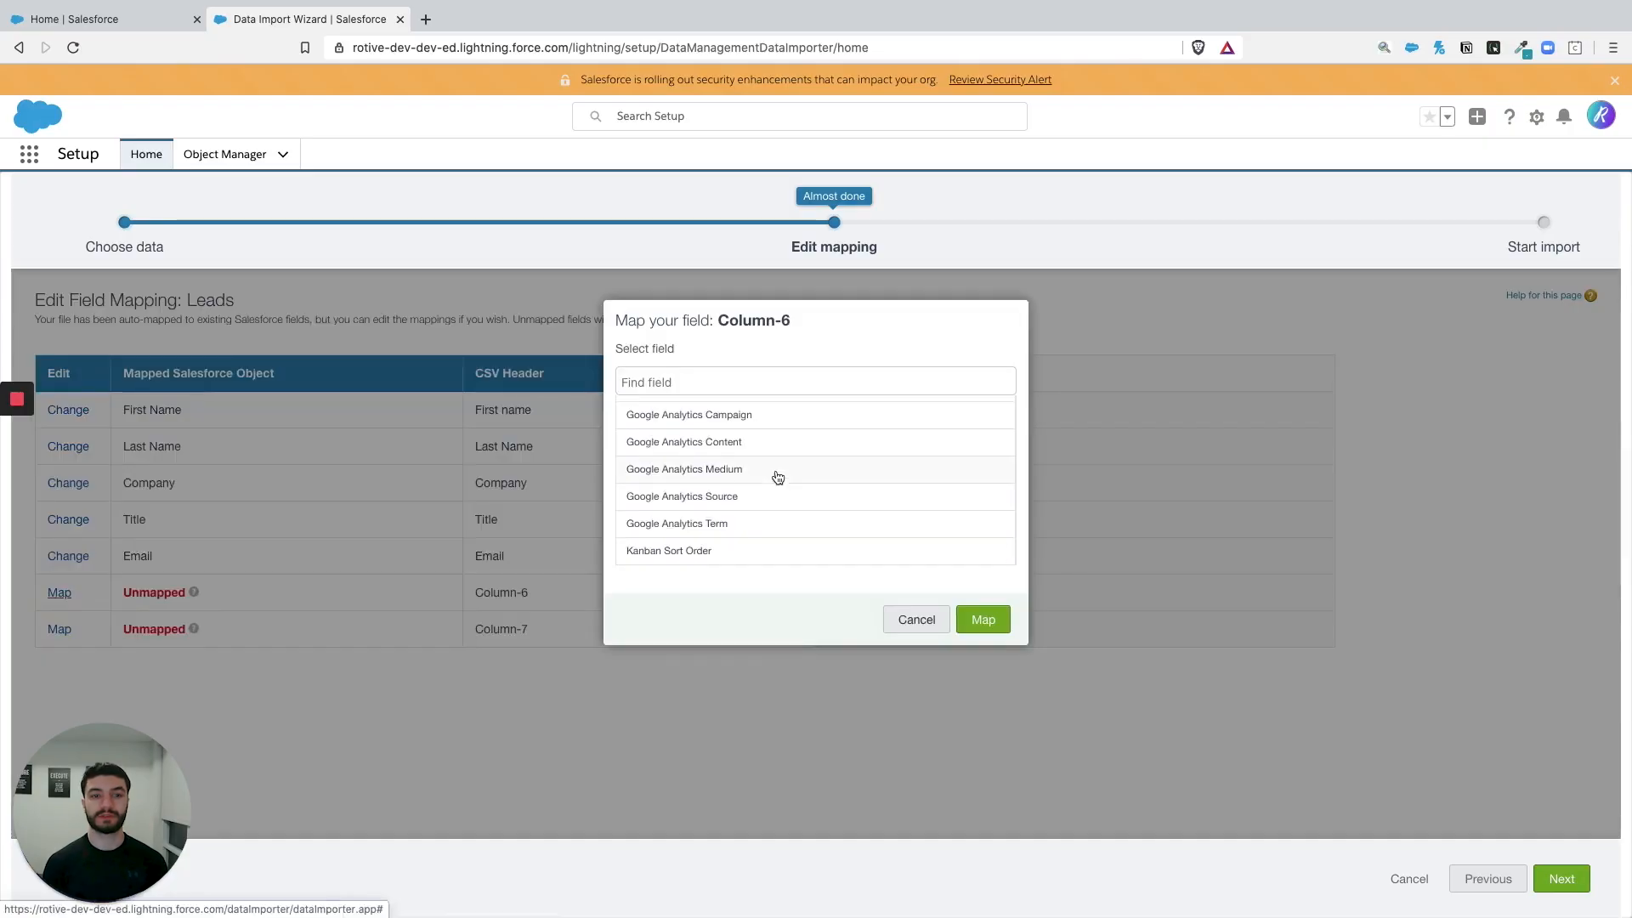
key("Escape")
Step: Accept the field mapping, start the lead import and acknowledge that it has started
left_click(1559, 878)
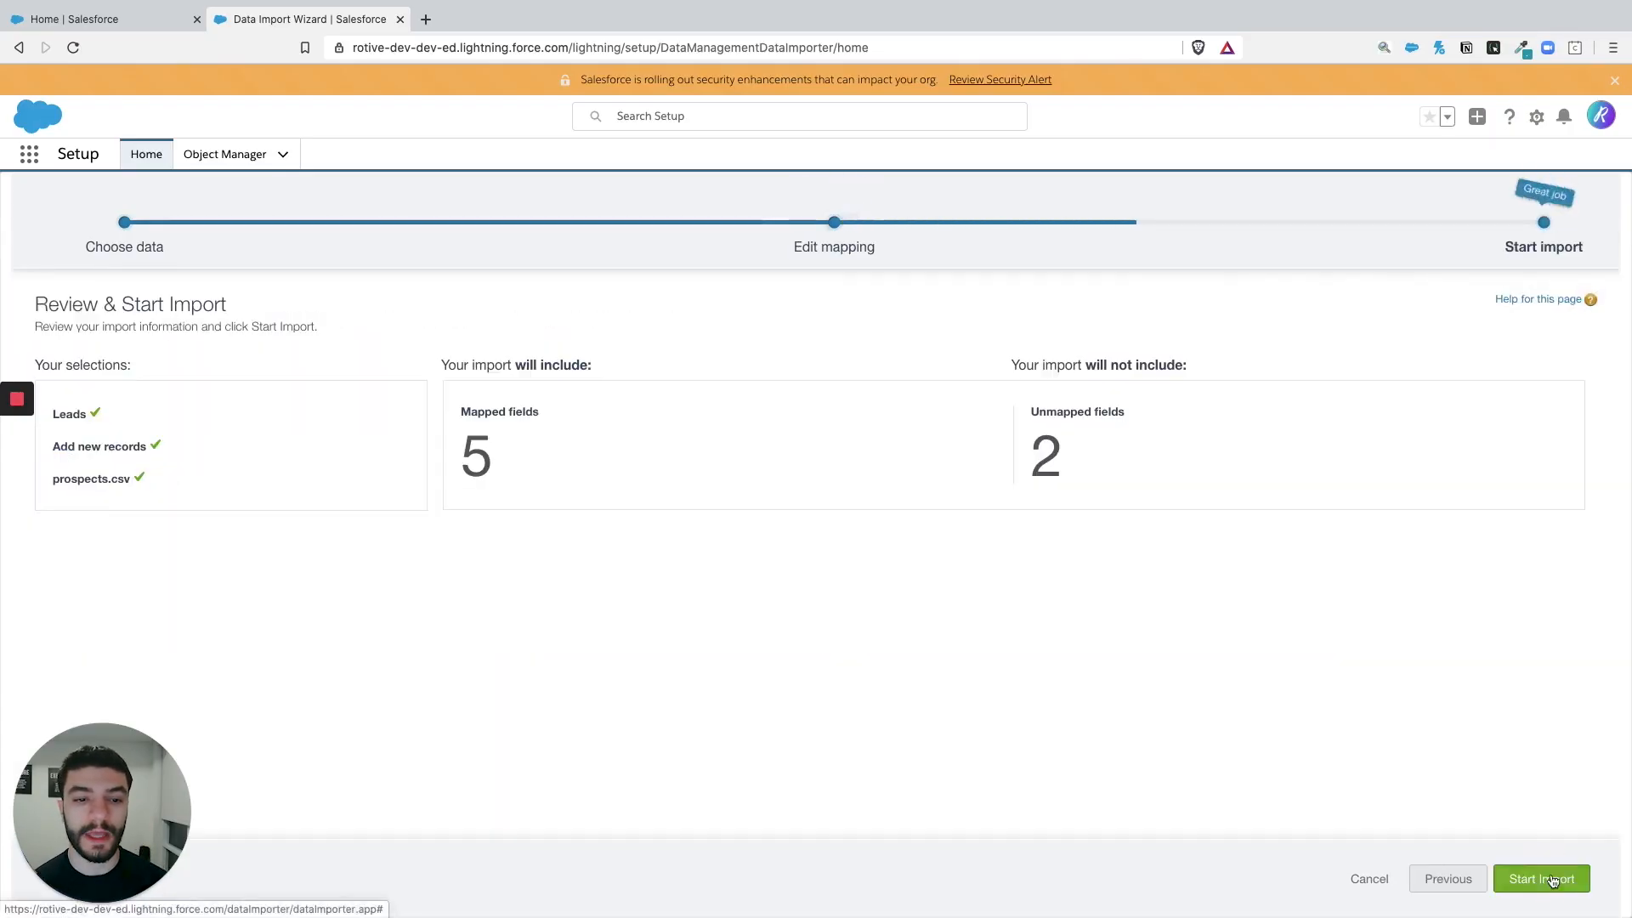
left_click(1542, 878)
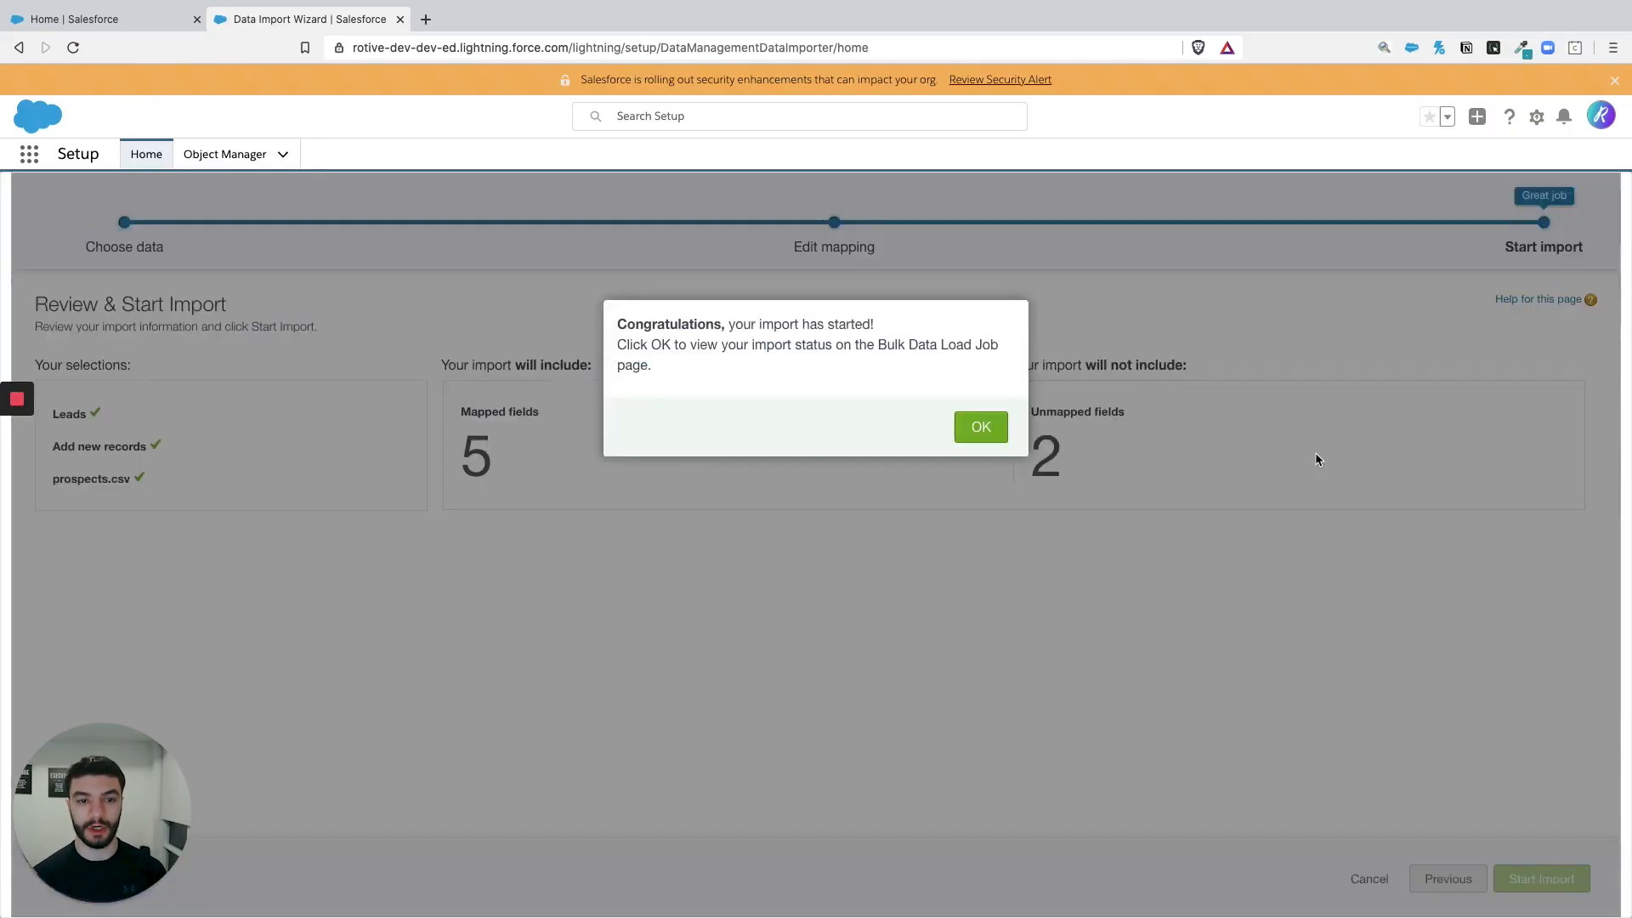
left_click(979, 428)
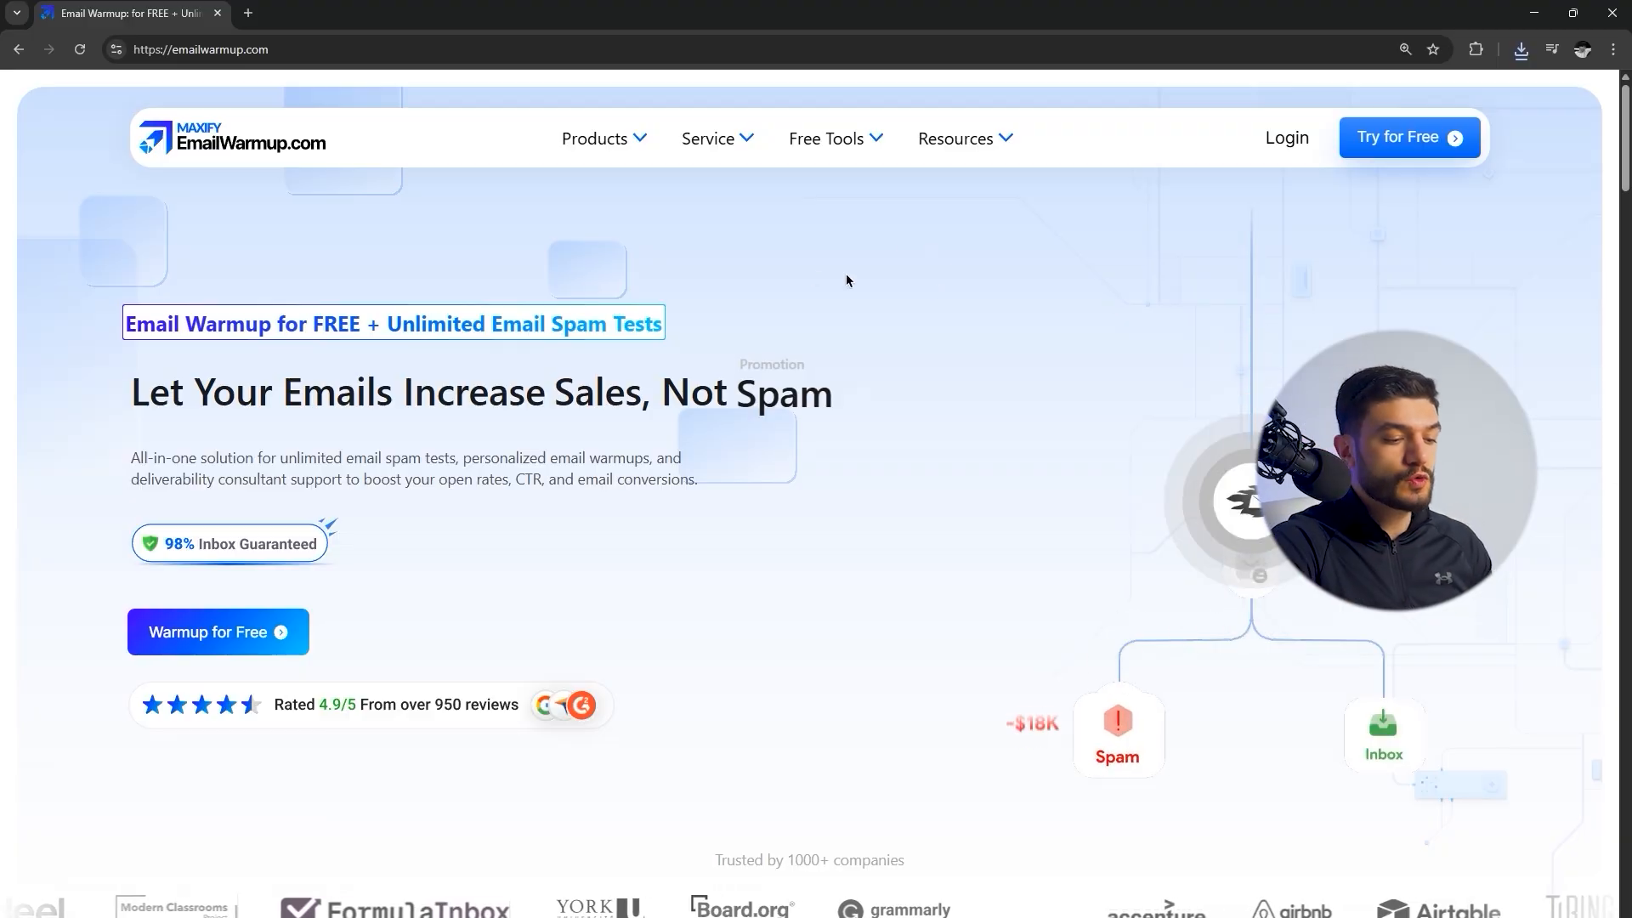
Step: Open the free Email Deliverability Test on emailwarmup.com and copy its list of test e-mail addresses
mouse_move(833, 139)
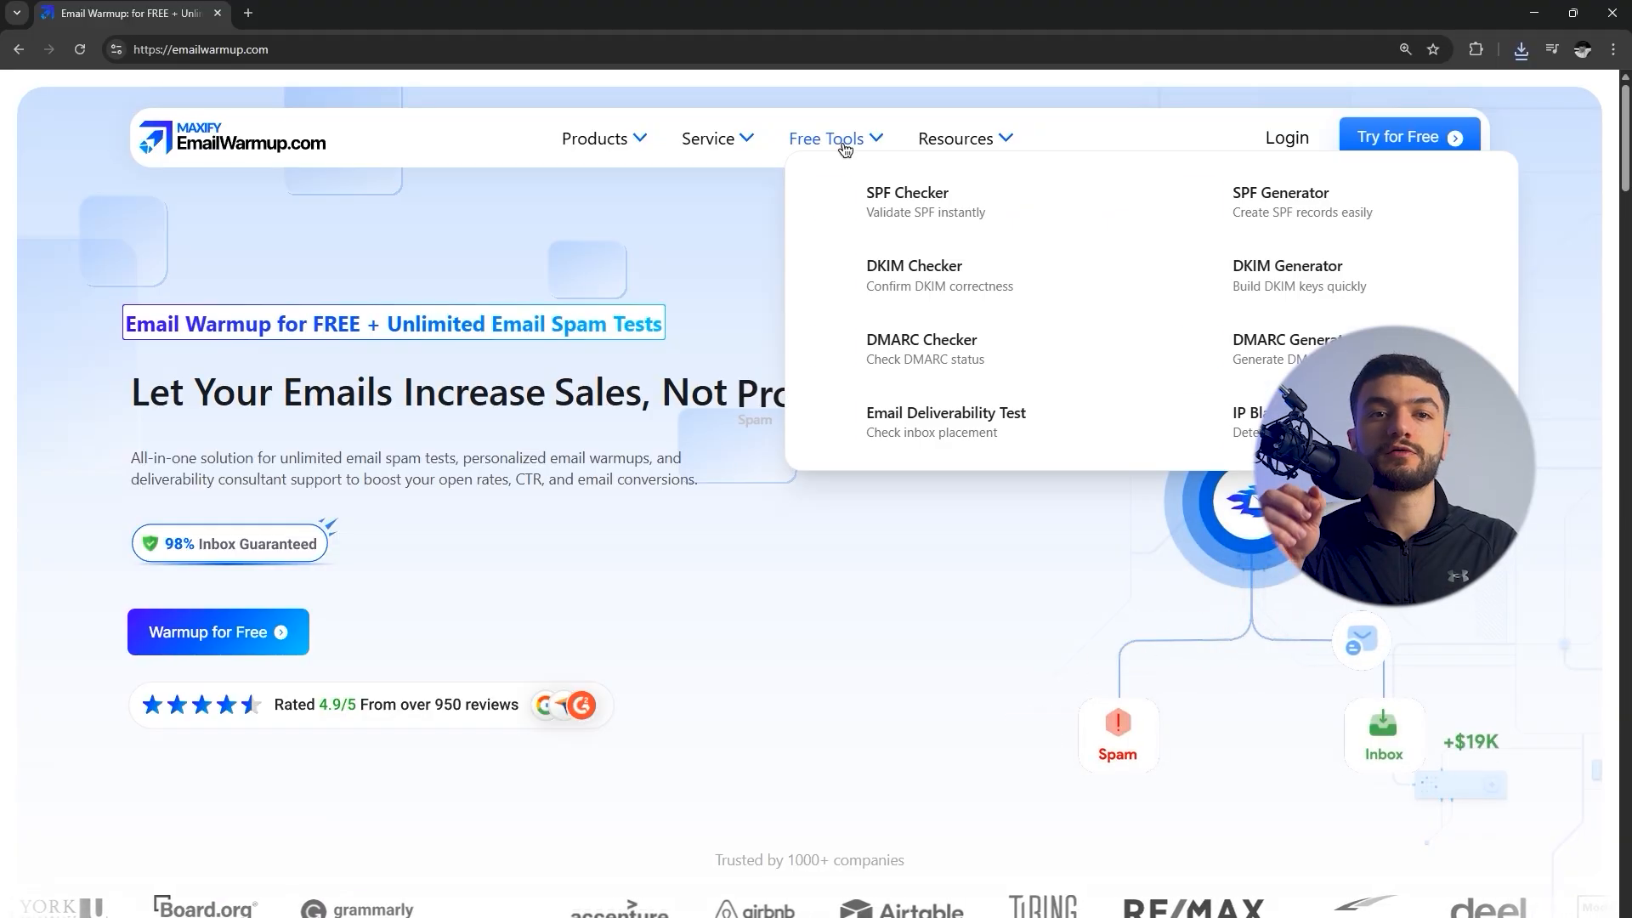
left_click(871, 419)
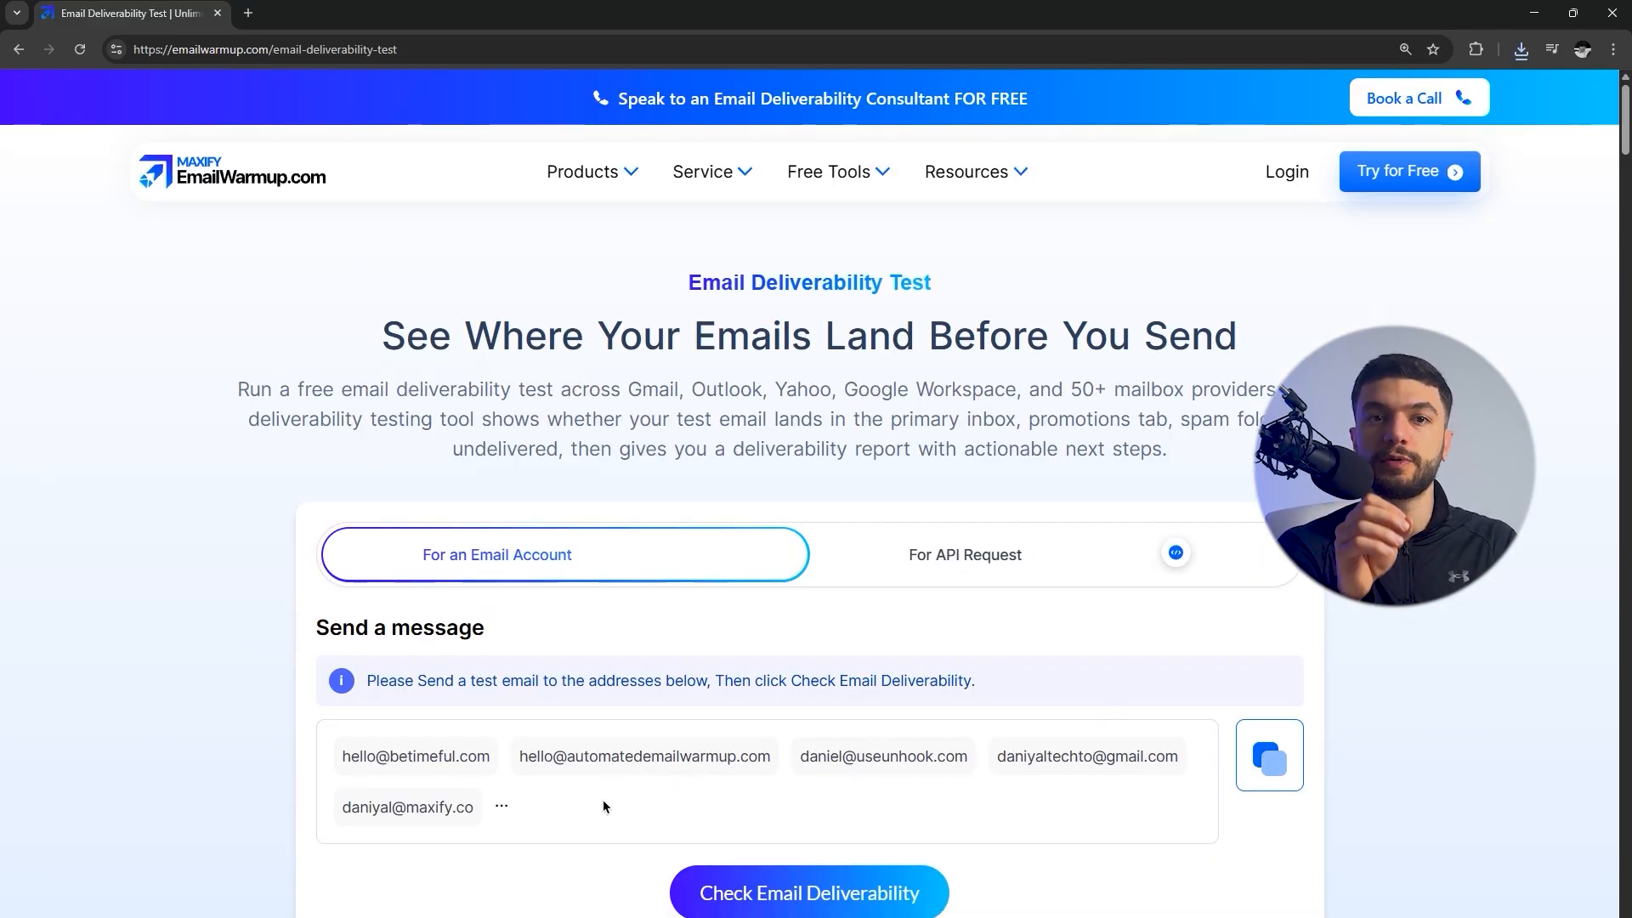
left_click(1283, 770)
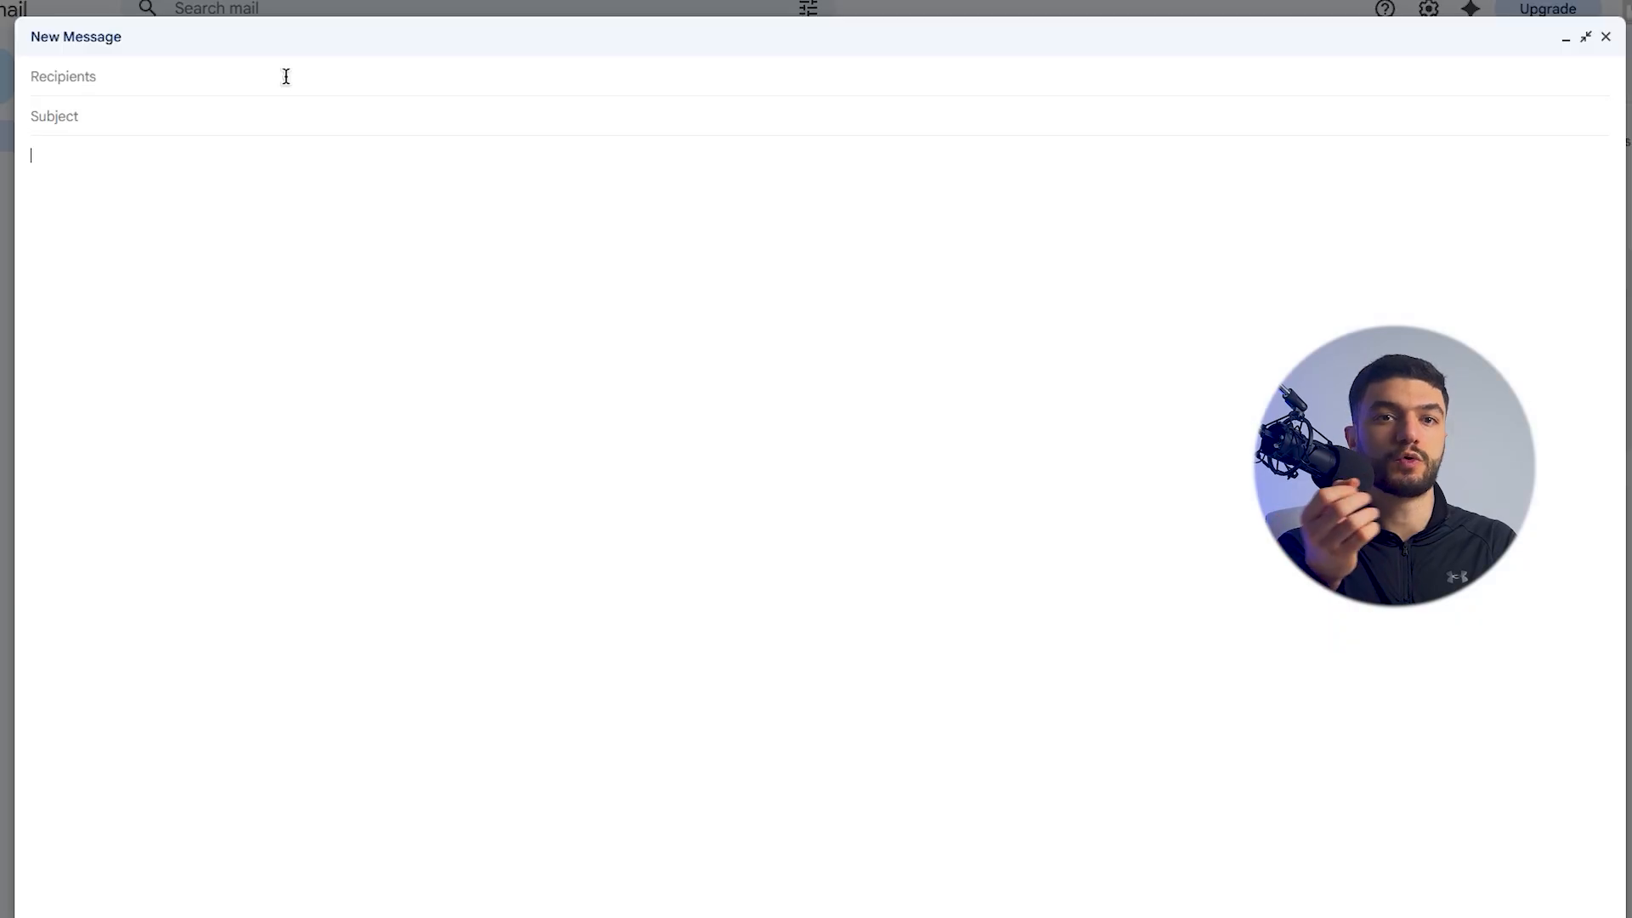
Step: In the new Gmail message, paste the copied test addresses as recipients, with the subject "Test" and the body "Te"
key("ctrl+v")
key("Tab")
type("Test")
key("Tab")
type("Te")
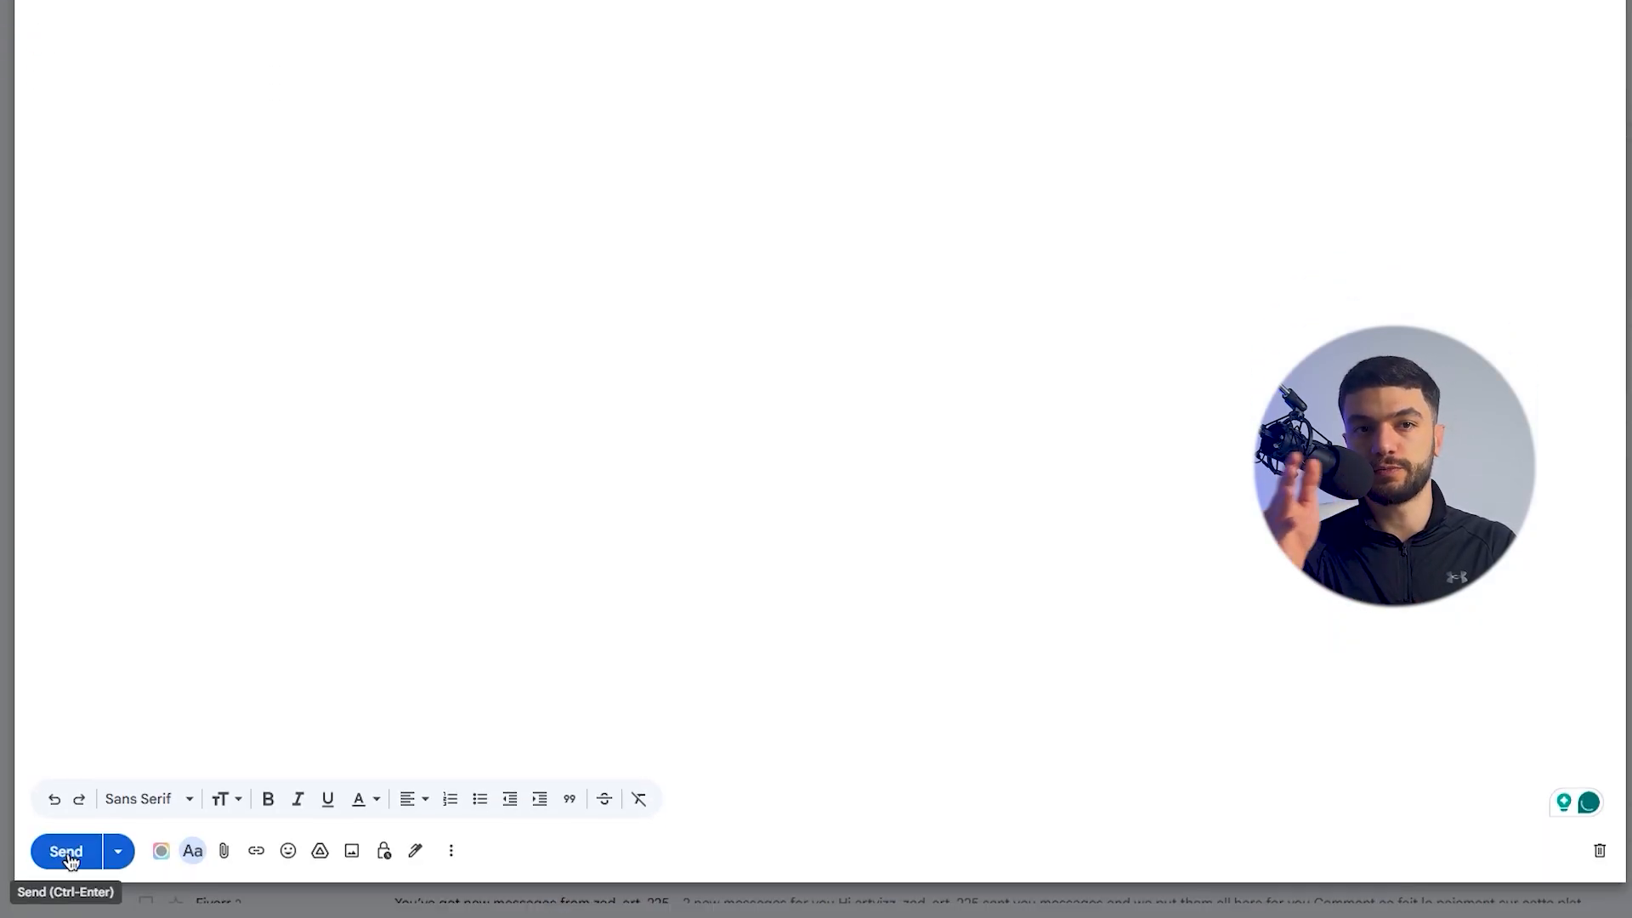